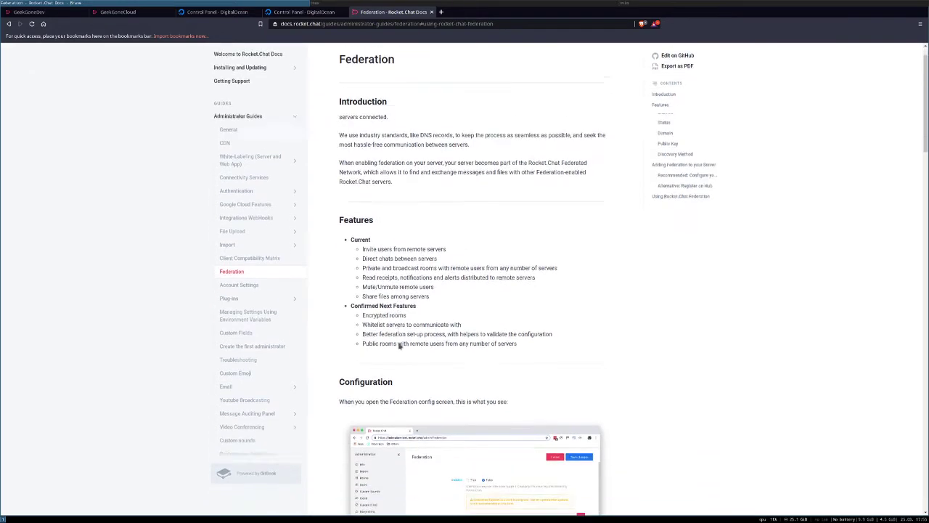
Step: Scroll back up the Federation docs page and switch to the GeekGoneDev chat server
{"action": "scroll", "coordinate": [403, 341], "scroll_direction": "up", "scroll_amount": 3}
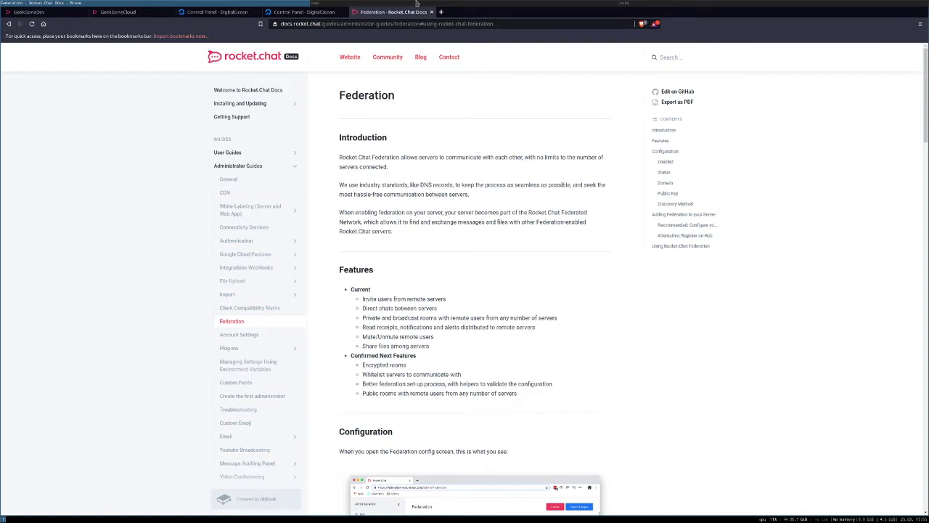
{"action": "left_click", "coordinate": [55, 12]}
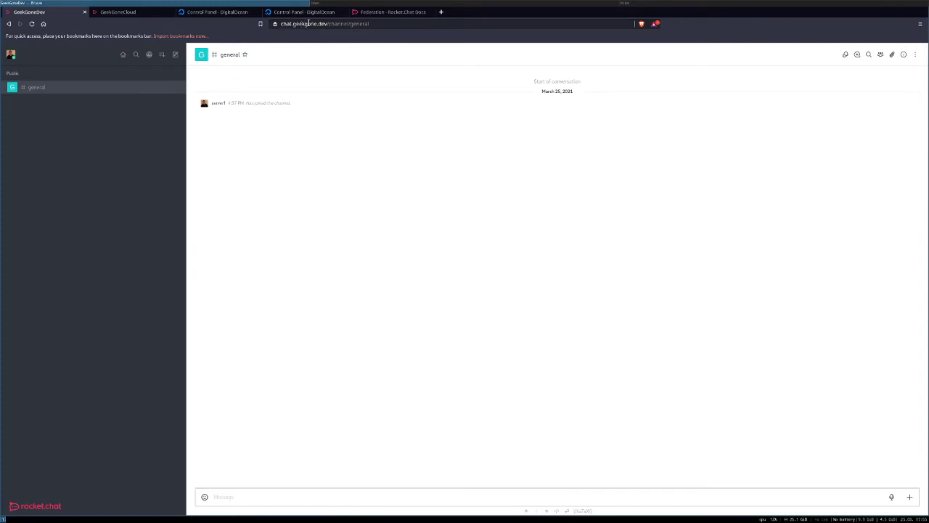
Step: Compare the geekgone.cloud and geekgone.dev servers against the domain notes in Vim
{"action": "left_click", "coordinate": [127, 12]}
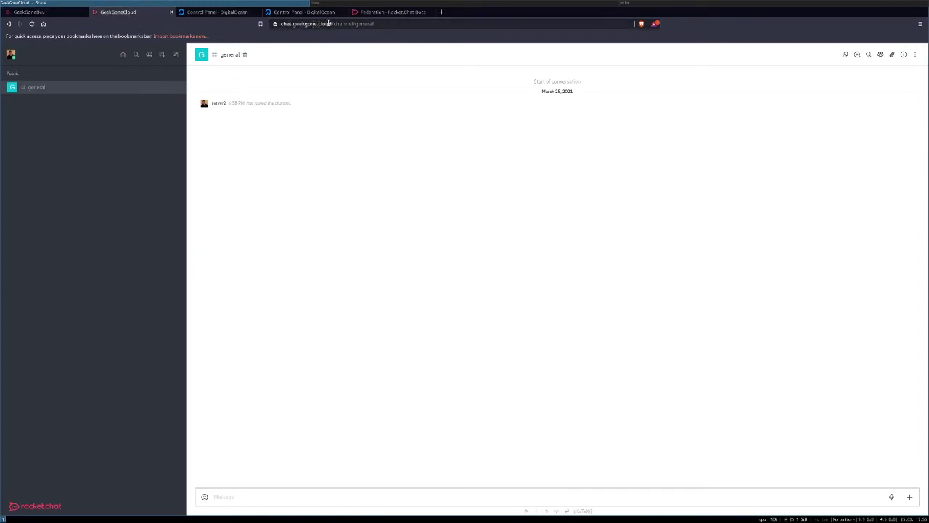
{"action": "left_click", "coordinate": [635, 2]}
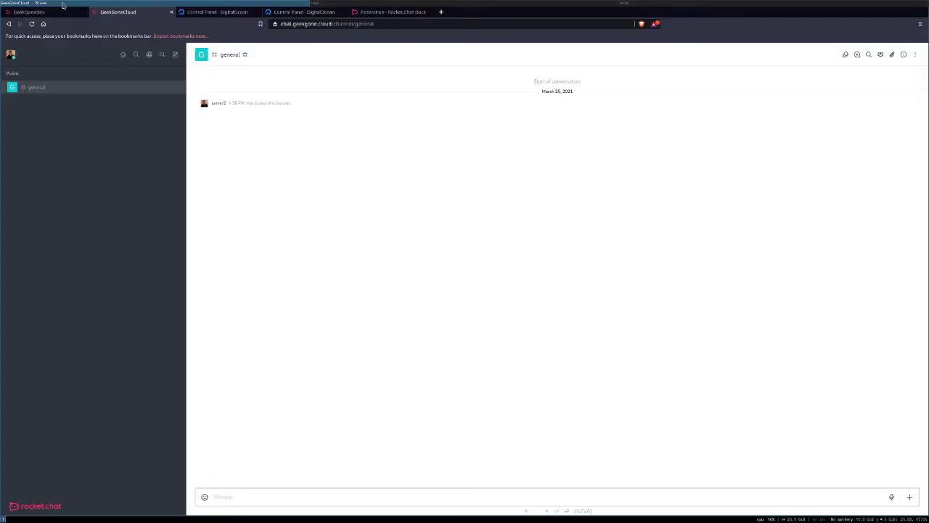
{"action": "left_click", "coordinate": [64, 7]}
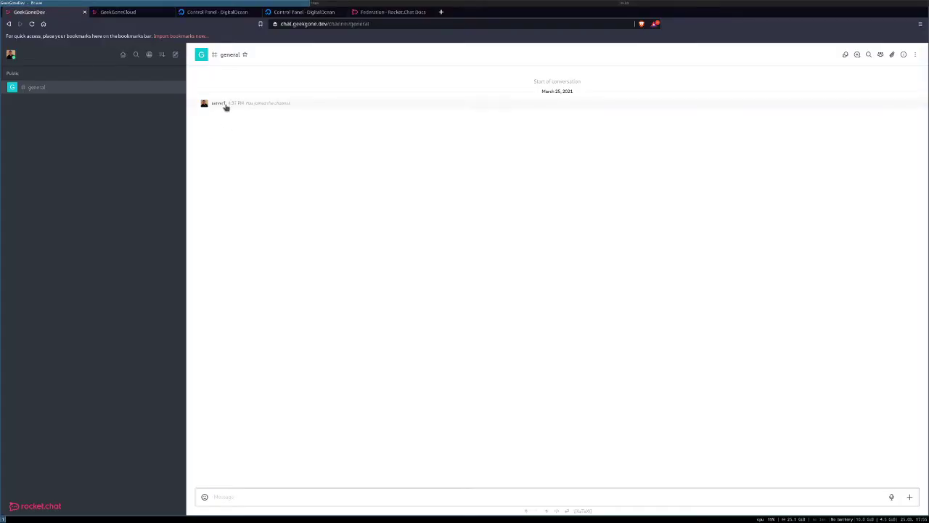
{"action": "left_click", "coordinate": [654, 3]}
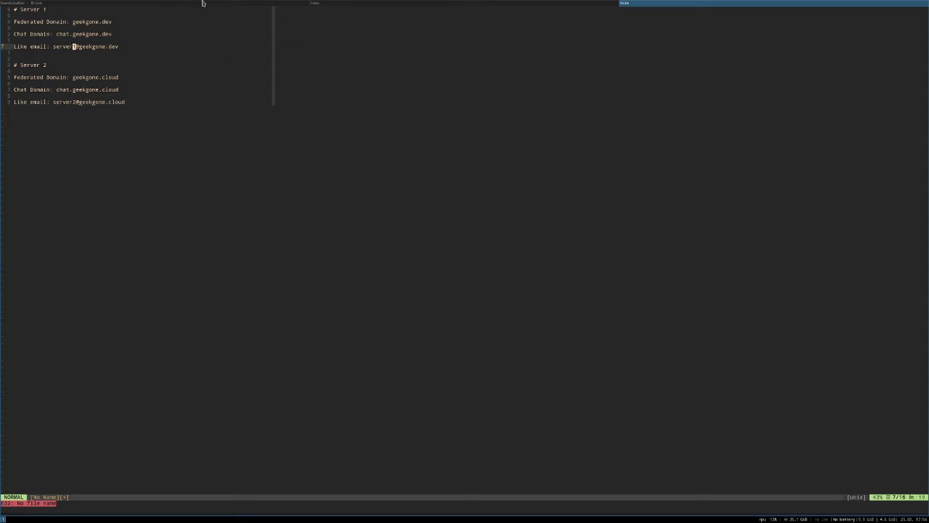
Step: On geekgone.dev, open the Federation settings in Administration by searching for 'Fed'
{"action": "left_click", "coordinate": [135, 3]}
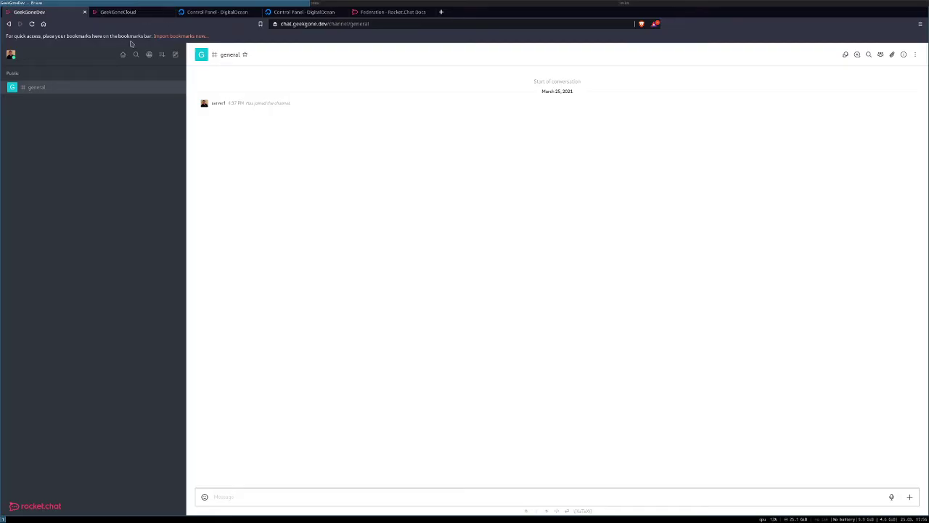
{"action": "left_click", "coordinate": [11, 55]}
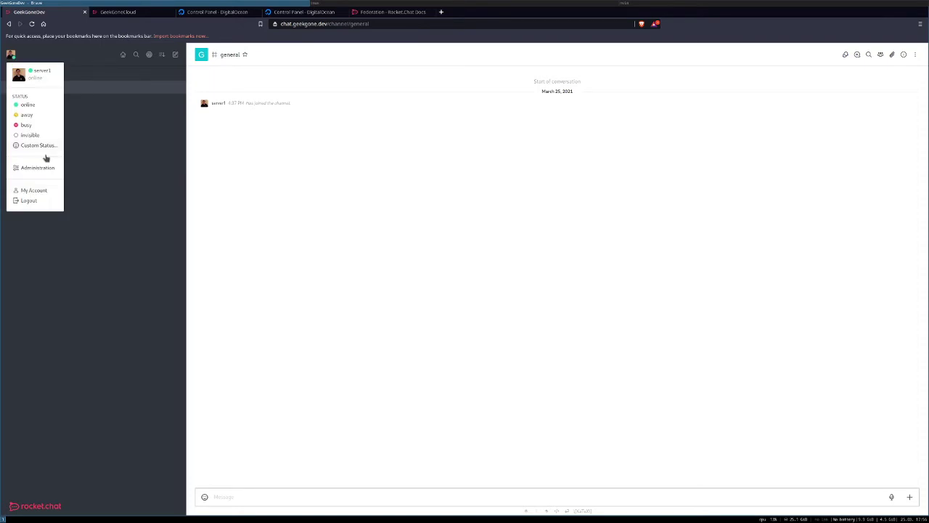
{"action": "left_click", "coordinate": [45, 166]}
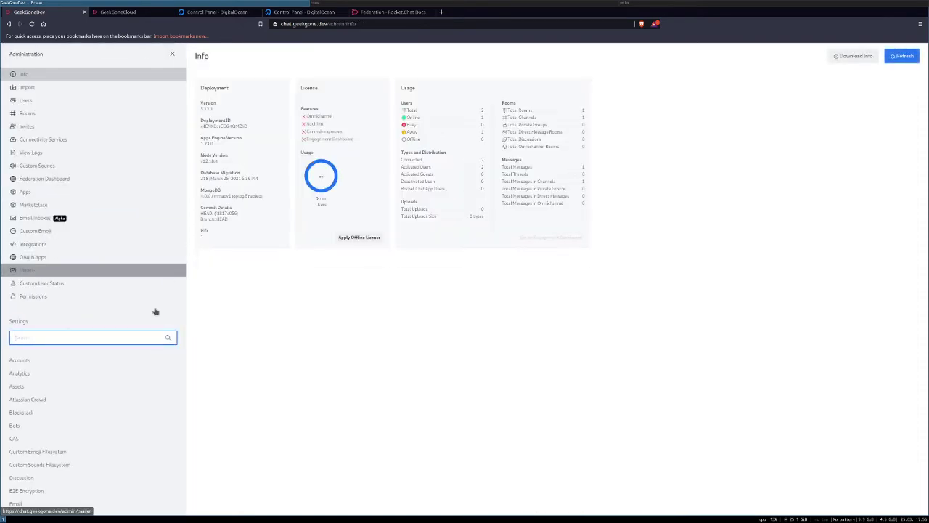
{"action": "left_click", "coordinate": [68, 338]}
{"action": "type", "text": "Fed"}
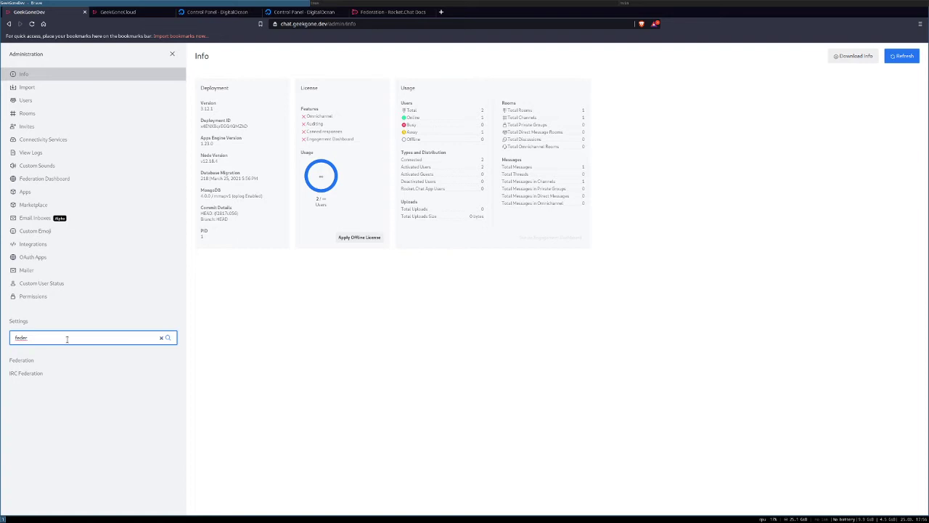
{"action": "left_click", "coordinate": [61, 359]}
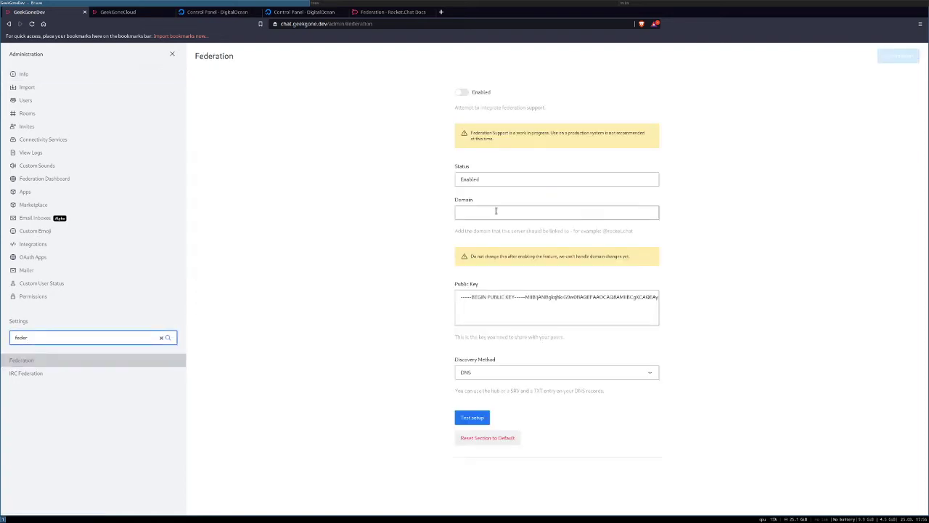
Step: Set the federation domain to geekgone.dev, leave federation off, and copy the public key
{"action": "left_click", "coordinate": [495, 211]}
{"action": "left_click", "coordinate": [500, 229]}
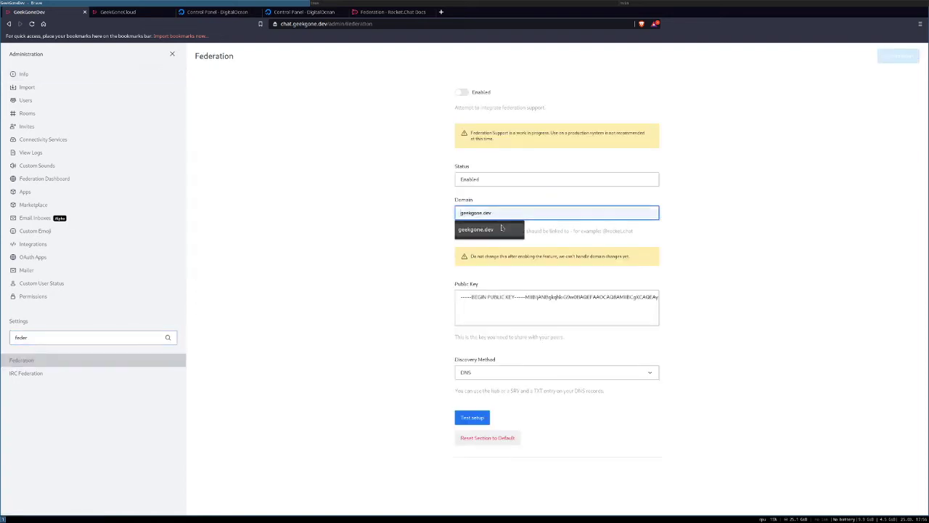
{"action": "left_click", "coordinate": [501, 229]}
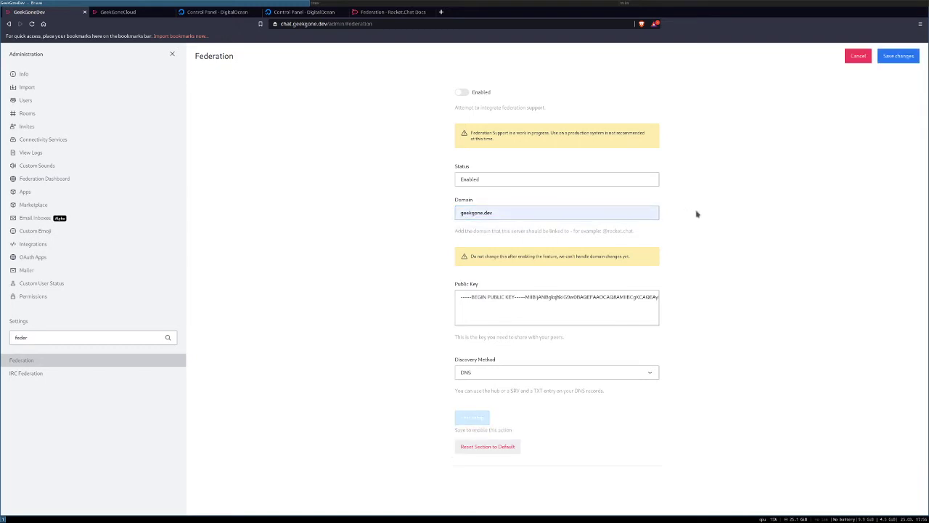
{"action": "left_click", "coordinate": [460, 94]}
{"action": "left_click", "coordinate": [463, 93]}
{"action": "triple_click", "coordinate": [510, 297]}
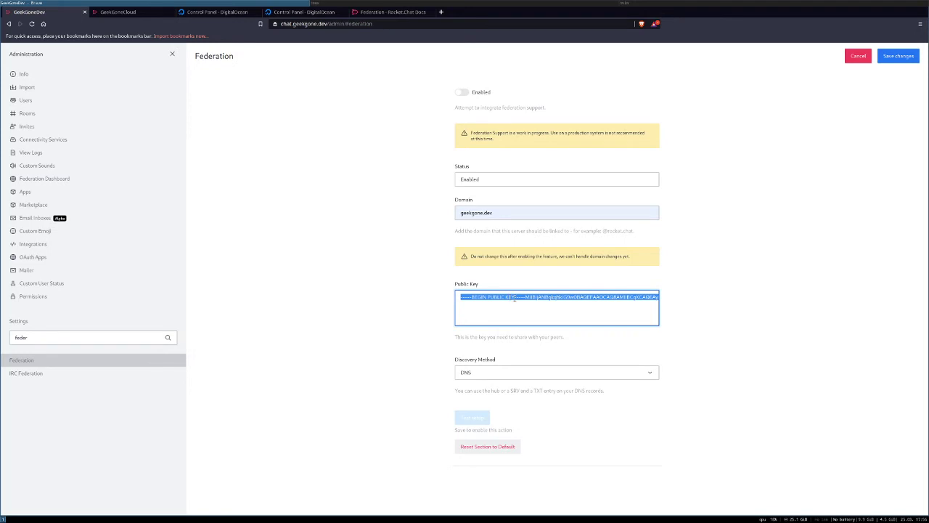
{"action": "left_click", "coordinate": [217, 12]}
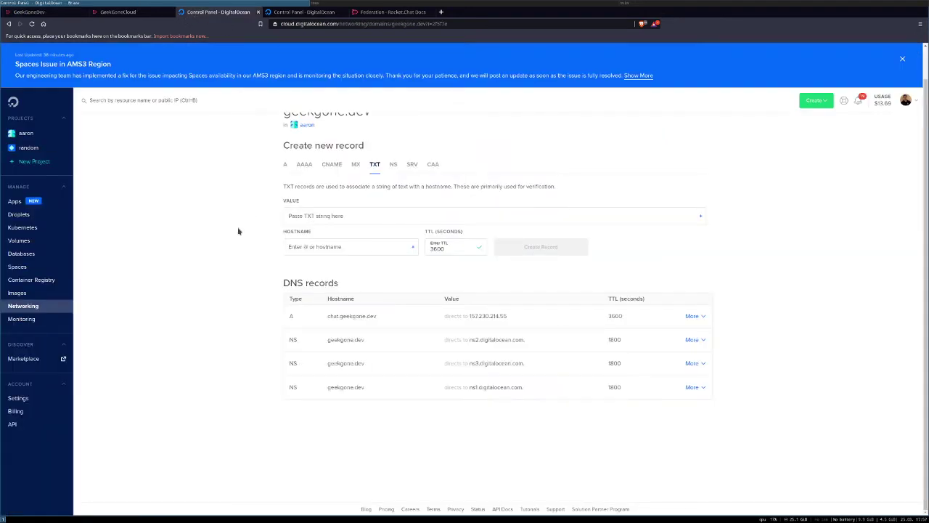
Step: Create a TXT record rocketchat-public-key on geekgone.dev with the pasted key and TTL 3600
{"action": "scroll", "coordinate": [228, 256], "scroll_direction": "up", "scroll_amount": 1}
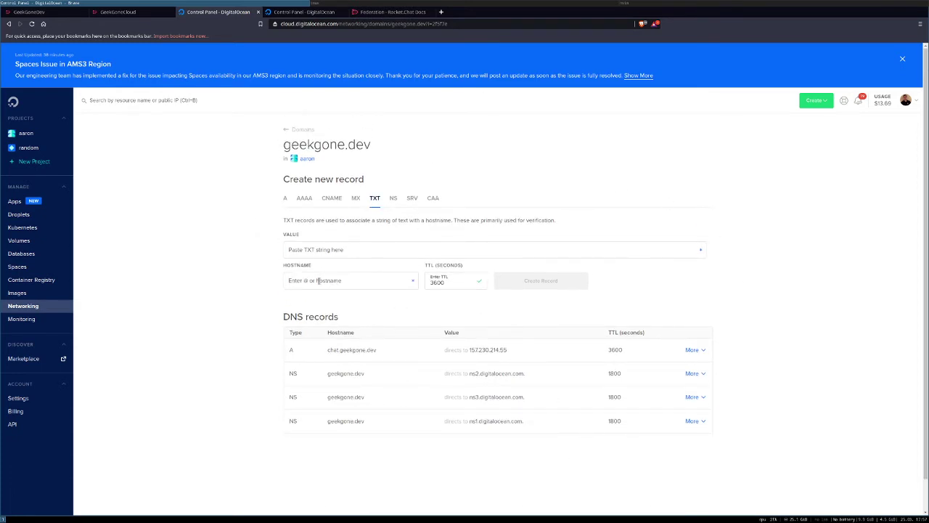
{"action": "left_click", "coordinate": [310, 250]}
{"action": "key", "text": "ctrl+v"}
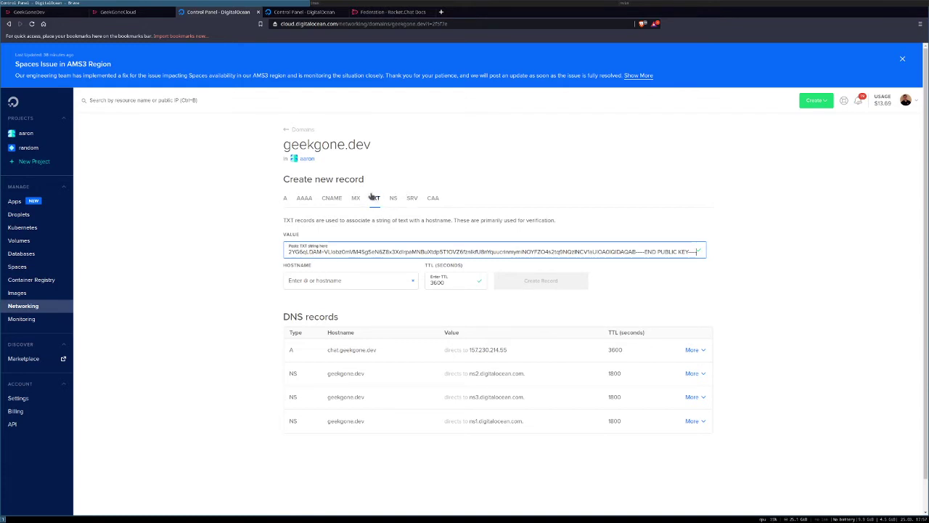
{"action": "left_click", "coordinate": [302, 281]}
{"action": "type", "text": "rocketch"}
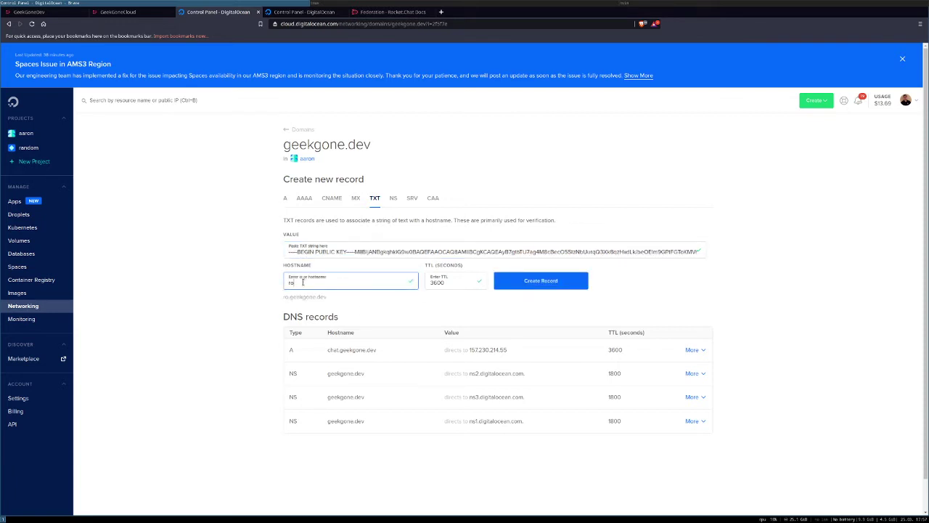
{"action": "key", "text": "BackSpace"}
{"action": "key", "text": "BackSpace"}
{"action": "key", "text": "BackSpace"}
{"action": "type", "text": "tchat-public-key"}
{"action": "triple_click", "coordinate": [294, 283]}
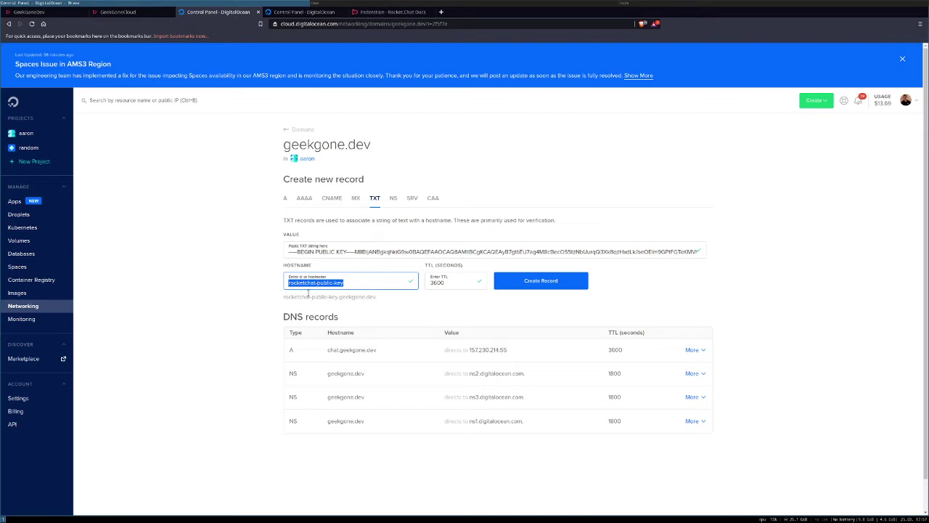
{"action": "left_click_drag", "start_coordinate": [285, 297], "coordinate": [377, 297]}
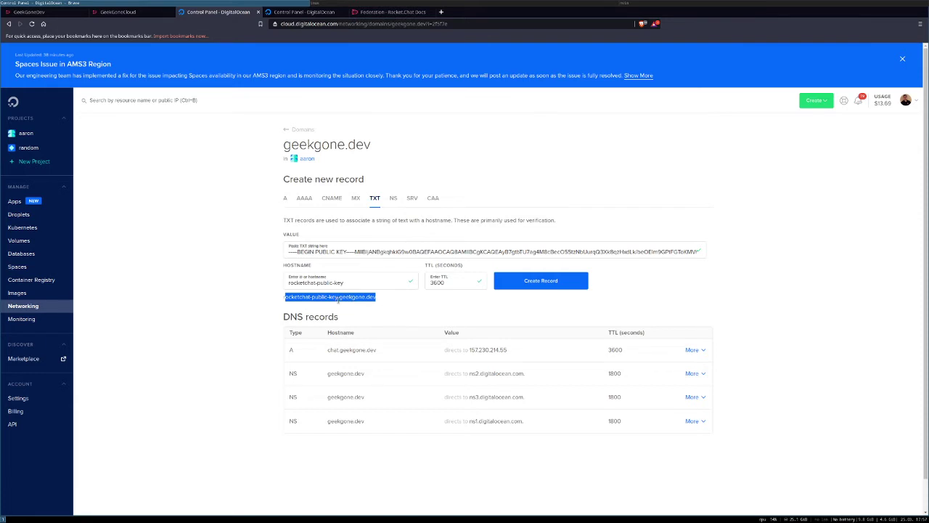
{"action": "left_click", "coordinate": [365, 298]}
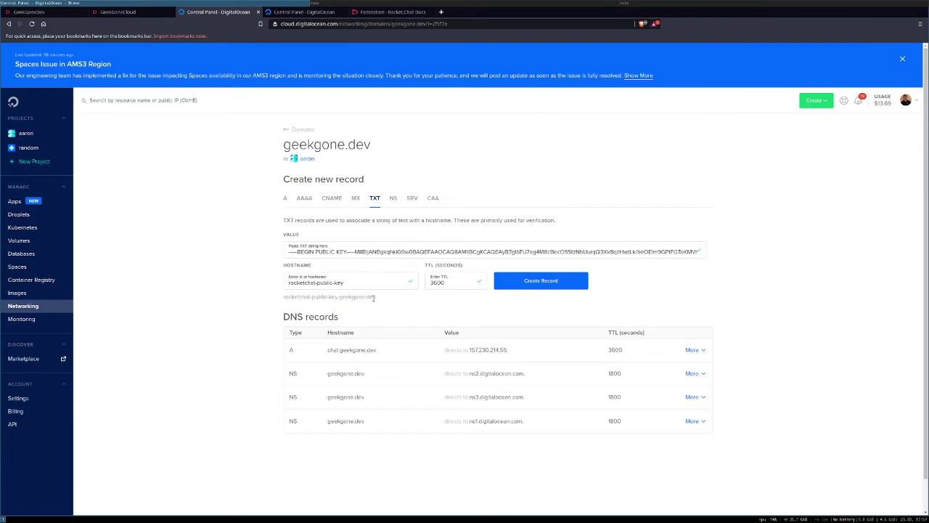
{"action": "left_click_drag", "start_coordinate": [374, 298], "coordinate": [283, 296]}
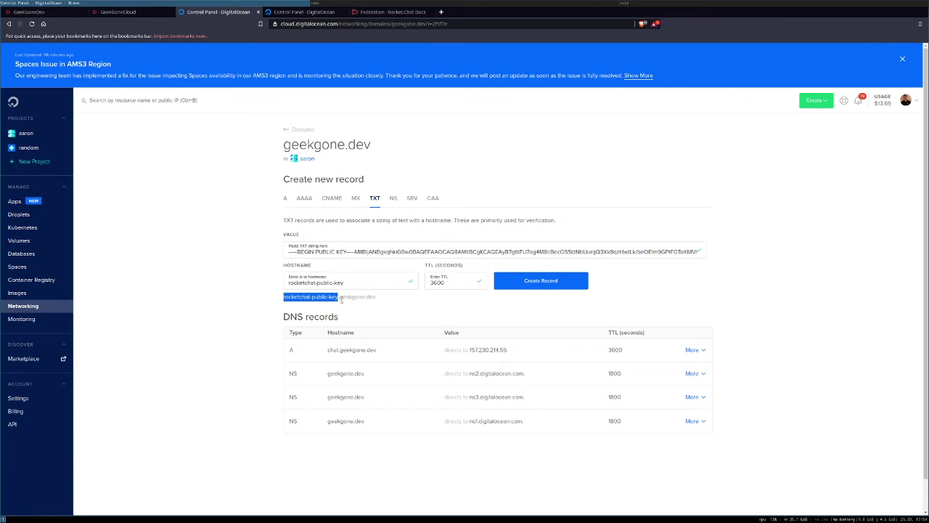
{"action": "left_click", "coordinate": [531, 285]}
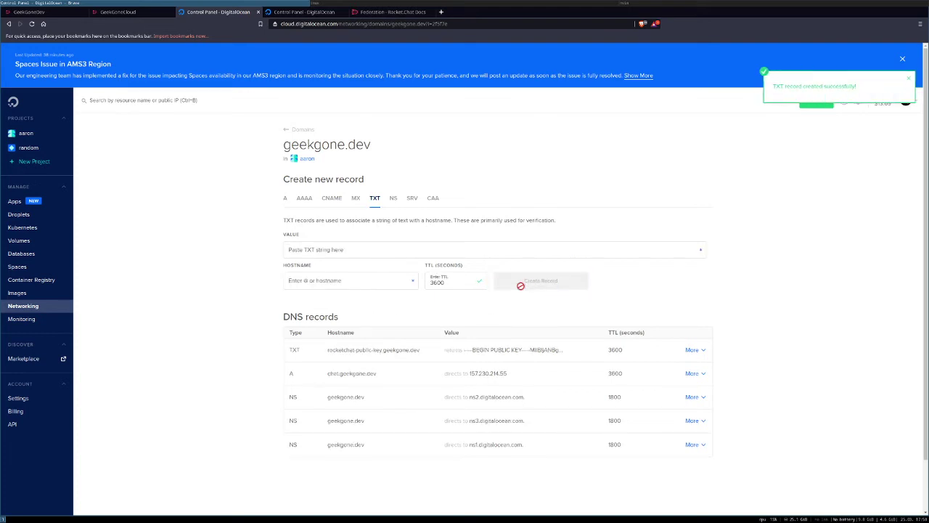
Step: Start an SRV record with hostname _rocketchat._https targeting chat.geekgone.dev
{"action": "left_click", "coordinate": [413, 198]}
{"action": "left_click", "coordinate": [375, 256]}
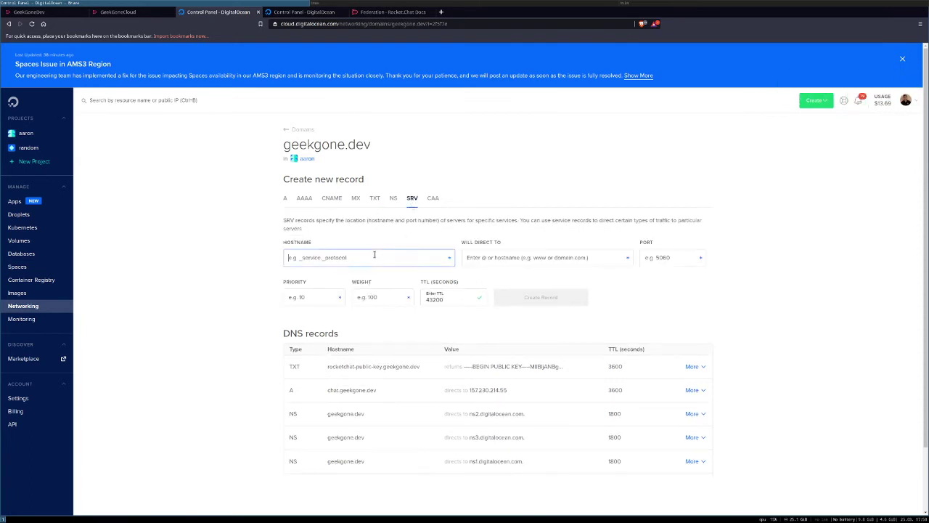
{"action": "type", "text": "_"}
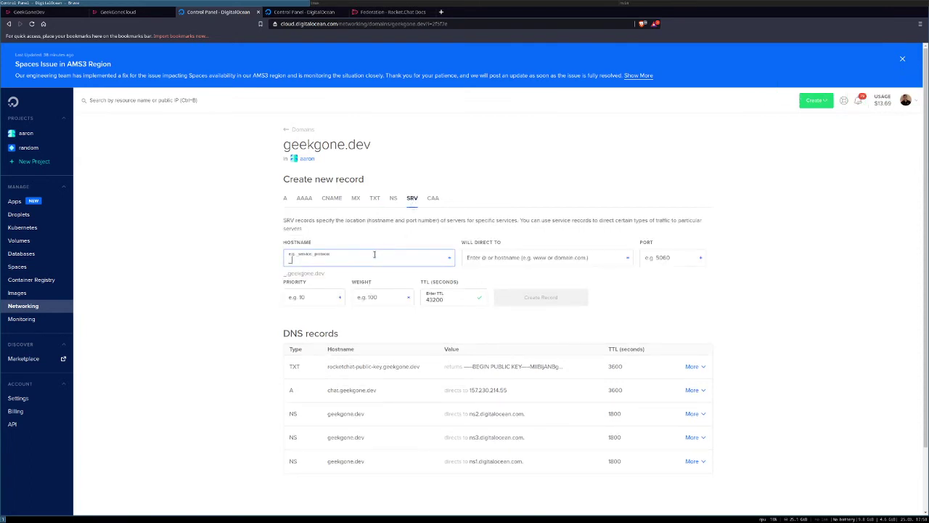
{"action": "type", "text": "rocketchat._https"}
{"action": "left_click", "coordinate": [506, 258]}
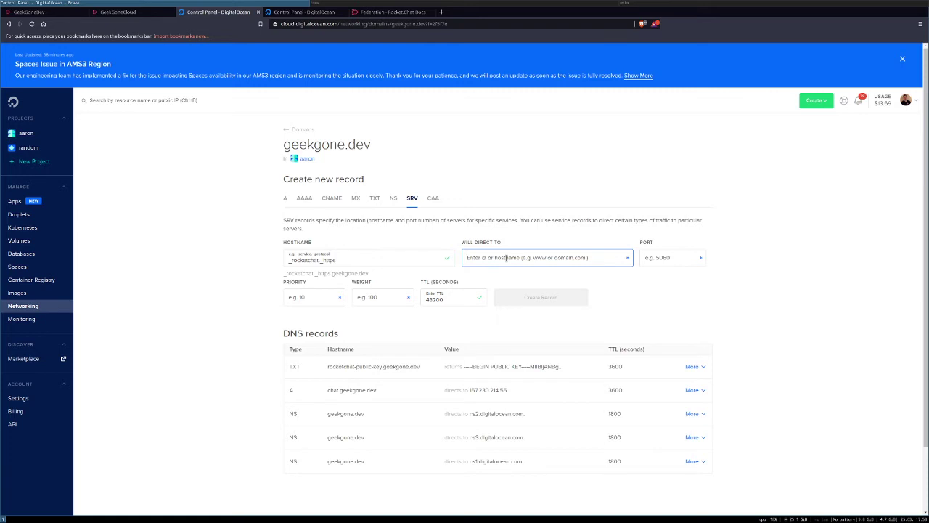
{"action": "type", "text": "chat.gee"}
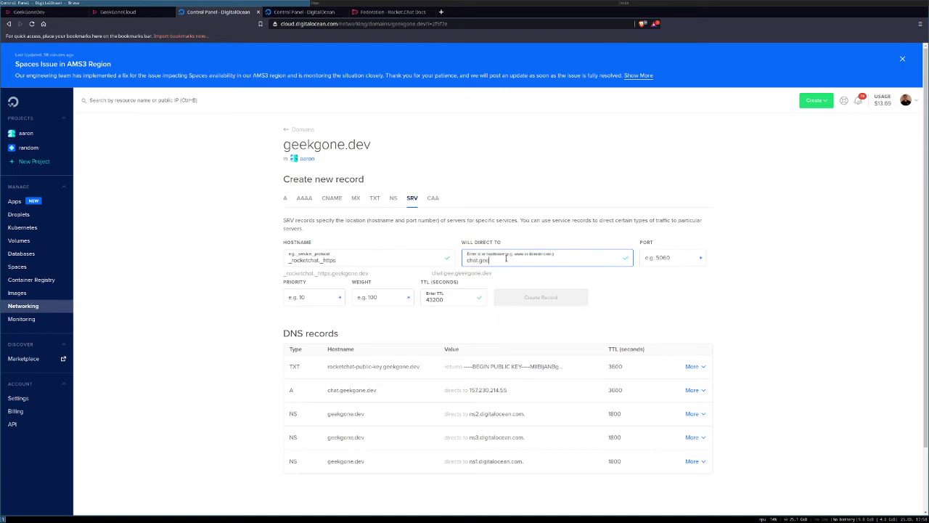
{"action": "type", "text": "kgone"}
{"action": "key", "text": "BackSpace"}
{"action": "key", "text": "BackSpace"}
{"action": "key", "text": "BackSpace"}
{"action": "key", "text": "BackSpace"}
{"action": "key", "text": "BackSpace"}
{"action": "type", "text": "eekgone.dev"}
{"action": "key", "text": "BackSpace"}
{"action": "key", "text": "BackSpace"}
{"action": "key", "text": "BackSpace"}
{"action": "key", "text": "BackSpace"}
{"action": "key", "text": "BackSpace"}
{"action": "key", "text": "BackSpace"}
{"action": "key", "text": "BackSpace"}
{"action": "key", "text": "BackSpace"}
{"action": "key", "text": "BackSpace"}
{"action": "key", "text": "BackSpace"}
{"action": "key", "text": "BackSpace"}
{"action": "key", "text": "BackSpace"}
{"action": "left_click_drag", "start_coordinate": [433, 273], "coordinate": [489, 278]}
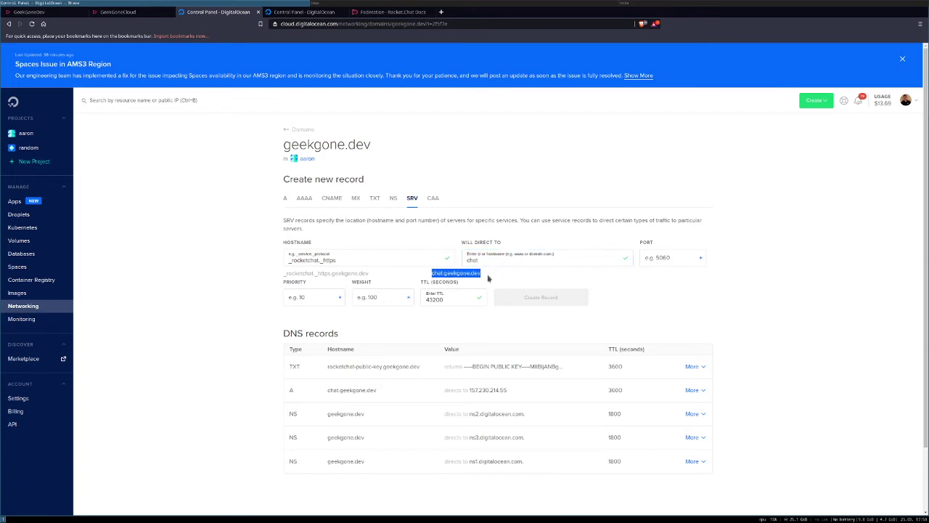
Step: Give the SRV record port 443, priority 1, weight 1, TTL 1800, and create it
{"action": "left_click", "coordinate": [665, 257]}
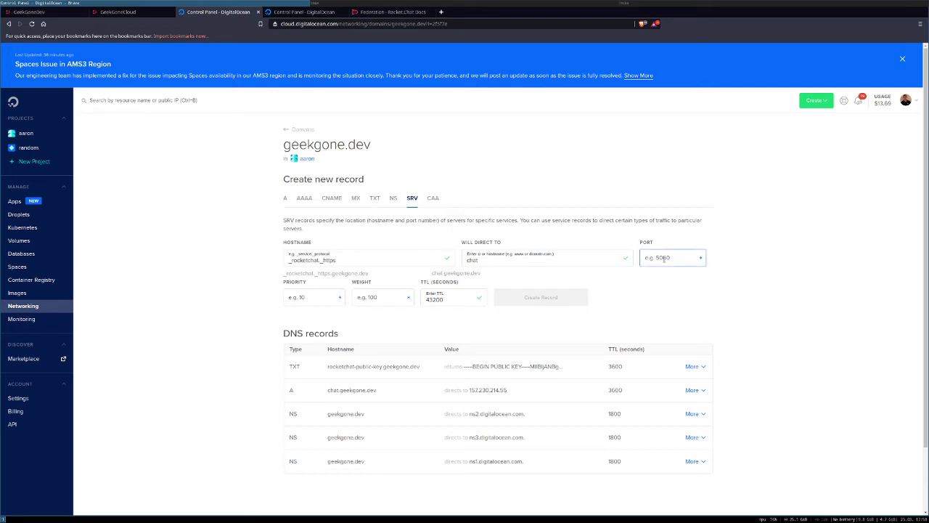
{"action": "type", "text": "443"}
{"action": "left_click", "coordinate": [325, 297]}
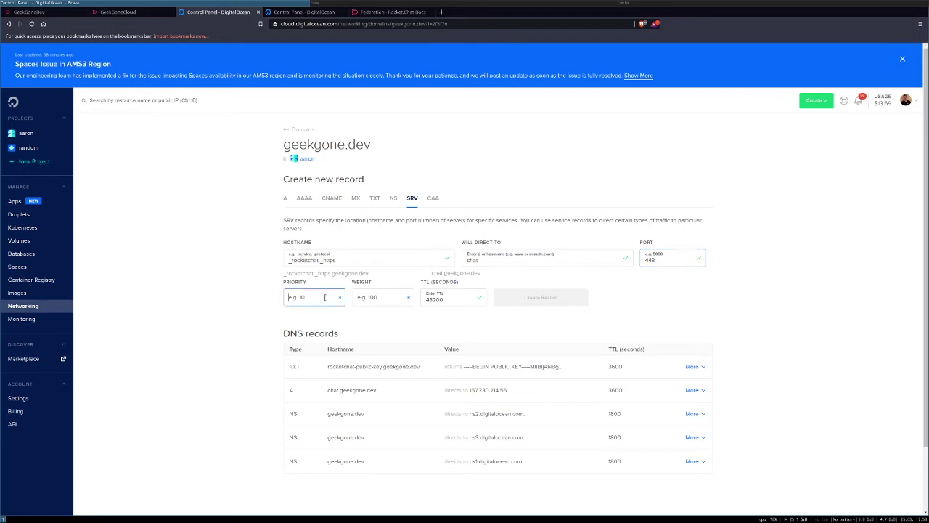
{"action": "type", "text": "1"}
{"action": "left_click", "coordinate": [360, 297]}
{"action": "type", "text": "1"}
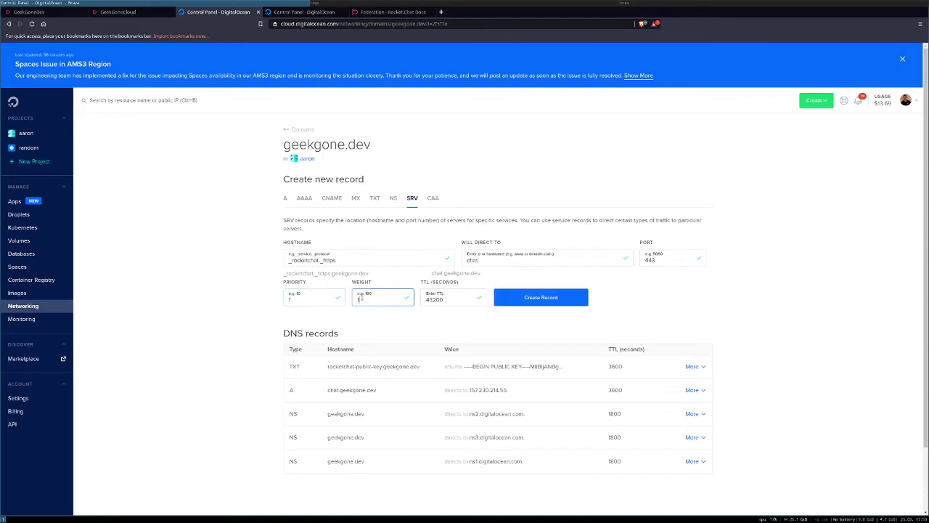
{"action": "double_click", "coordinate": [435, 299]}
{"action": "type", "text": "1800"}
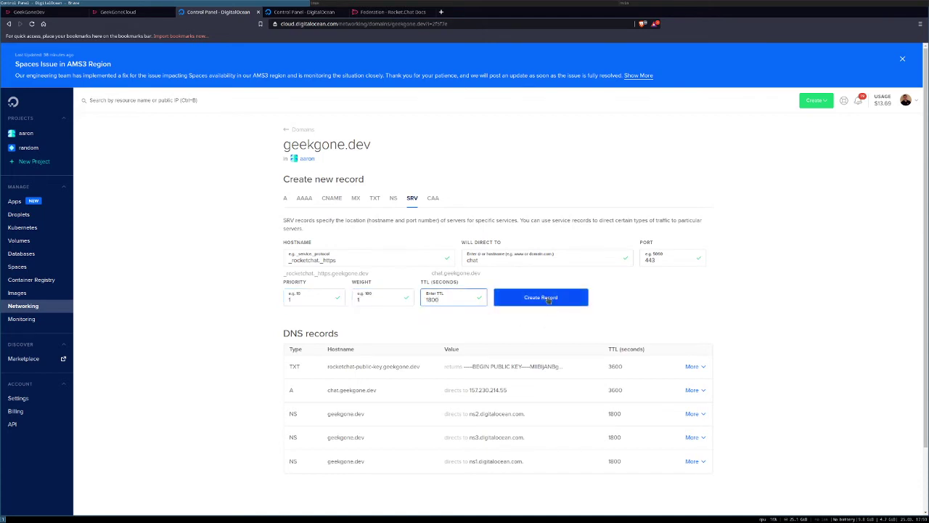
{"action": "left_click", "coordinate": [548, 299]}
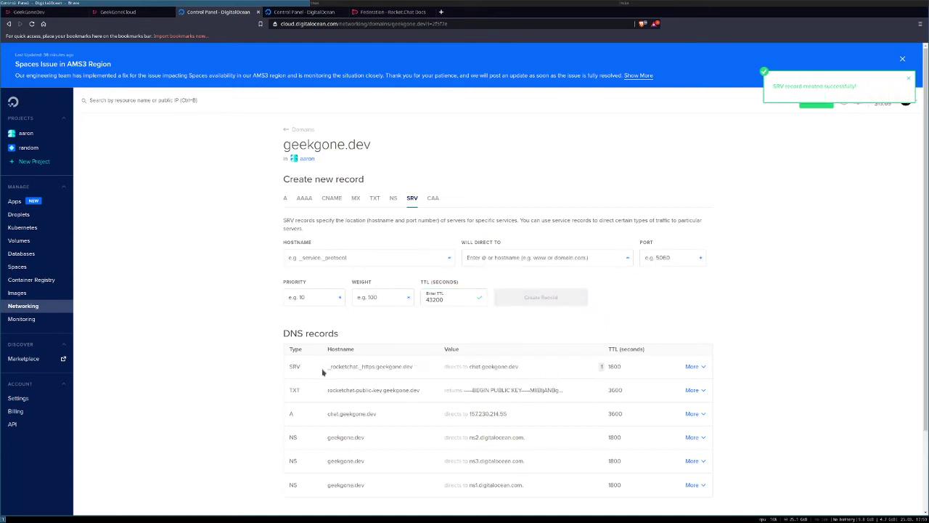
{"action": "mouse_move", "coordinate": [330, 371]}
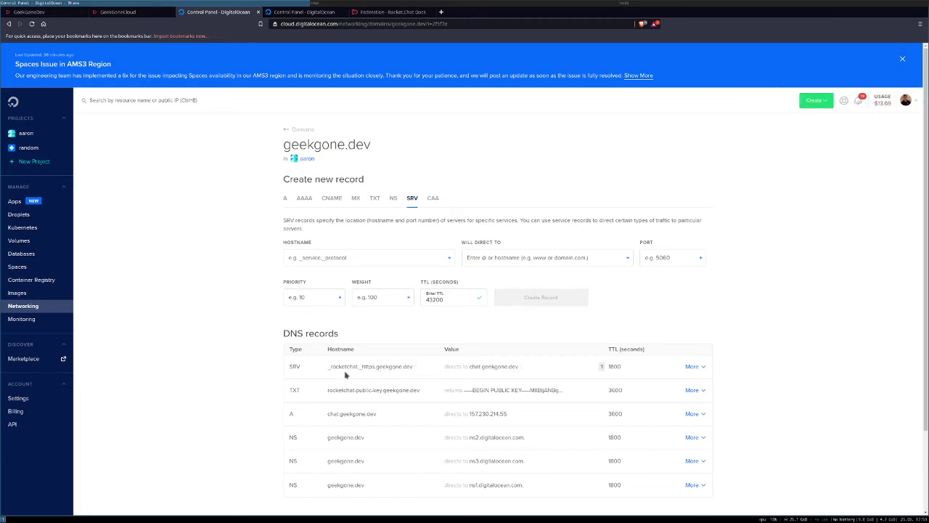
{"action": "mouse_move", "coordinate": [391, 393]}
{"action": "mouse_move", "coordinate": [381, 372]}
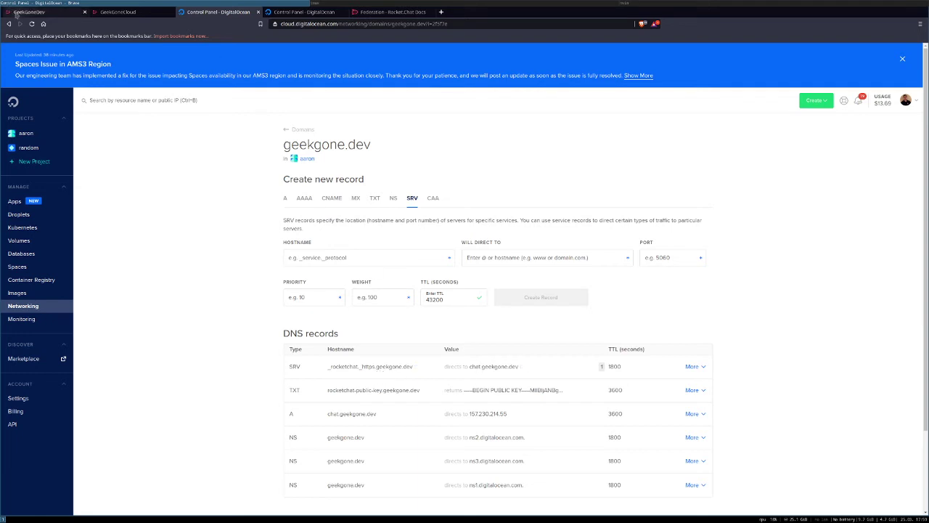
{"action": "left_click", "coordinate": [8, 15]}
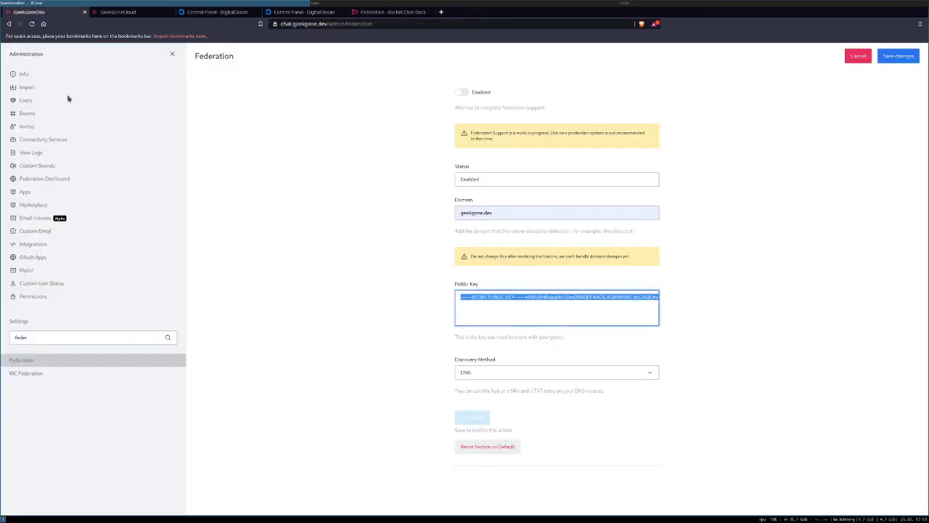
Step: Enable federation on geekgone.dev, save the change, and run a successful setup test
{"action": "left_click", "coordinate": [463, 93]}
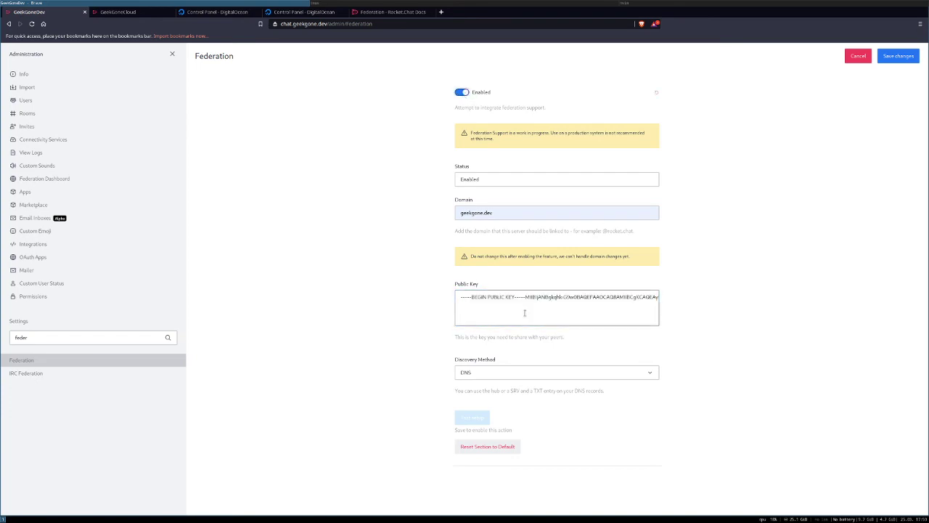
{"action": "left_click", "coordinate": [898, 56]}
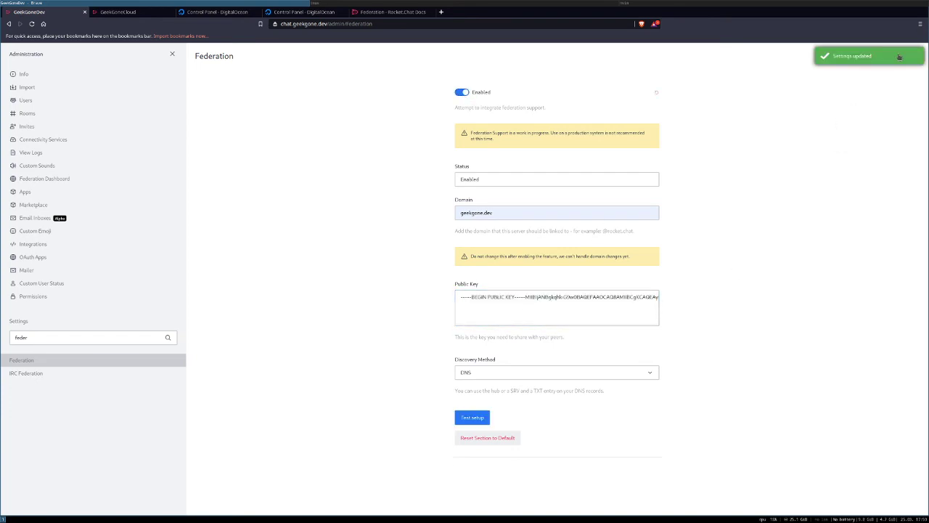
{"action": "left_click", "coordinate": [469, 419]}
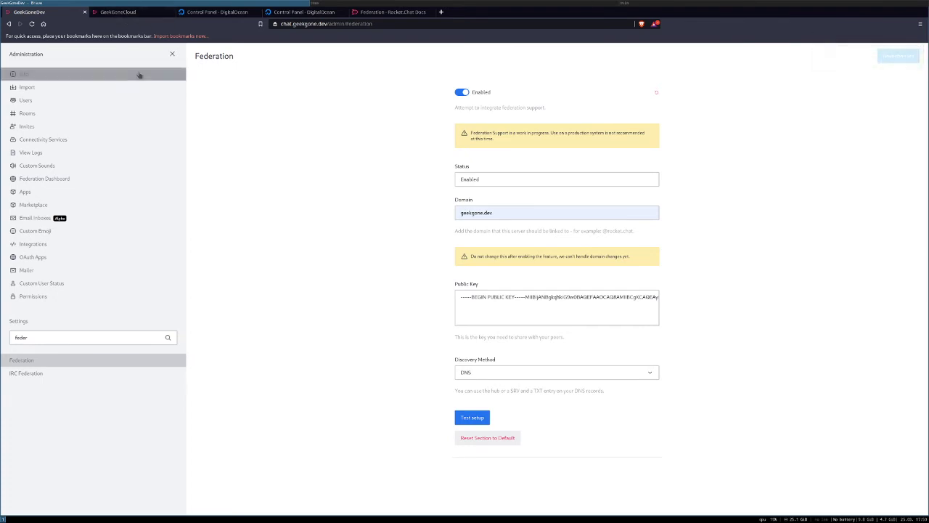
{"action": "left_click", "coordinate": [128, 14]}
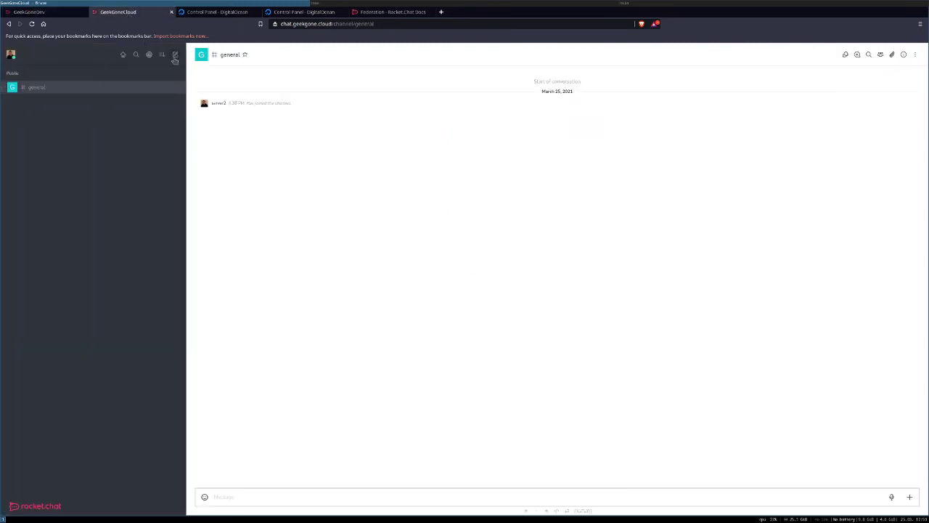
Step: On geekgone.cloud, open the Federation settings in Administration by searching for 'fed'
{"action": "left_click", "coordinate": [11, 56]}
{"action": "left_click", "coordinate": [38, 167]}
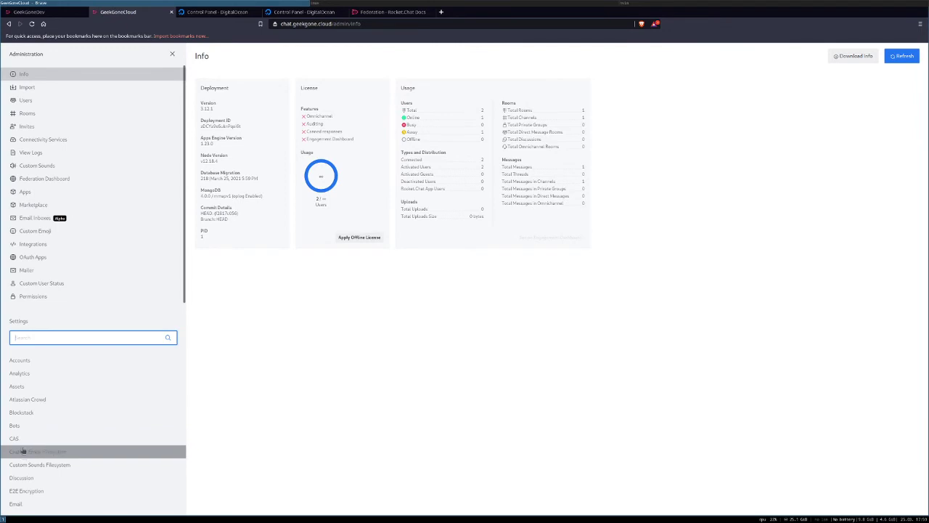
{"action": "type", "text": "fed"}
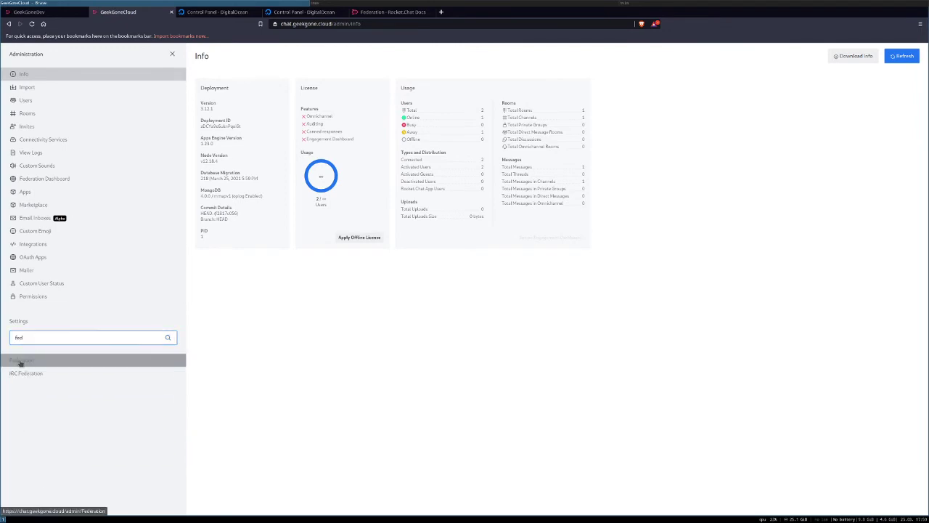
{"action": "left_click", "coordinate": [19, 360]}
Step: Enter geekgone.cloud as the federation domain and copy the public key
{"action": "left_click", "coordinate": [479, 214]}
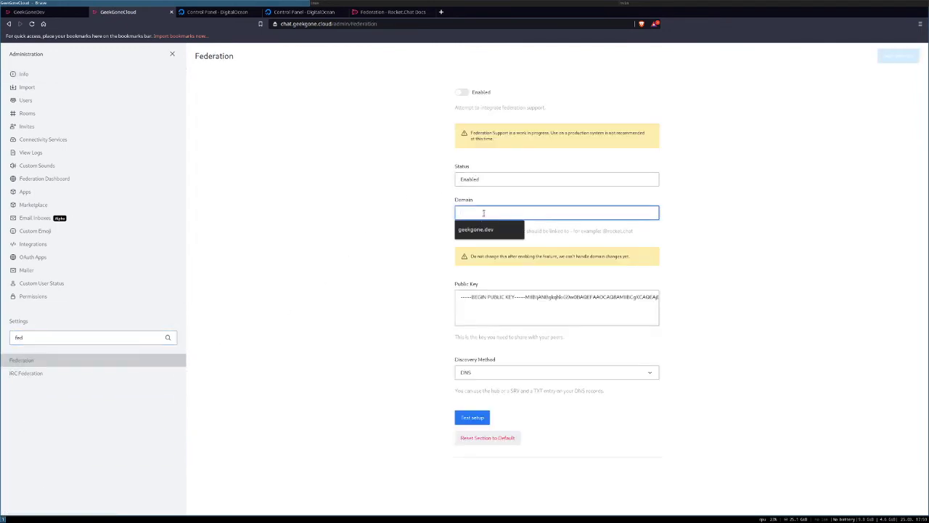
{"action": "type", "text": "geekgone.dev"}
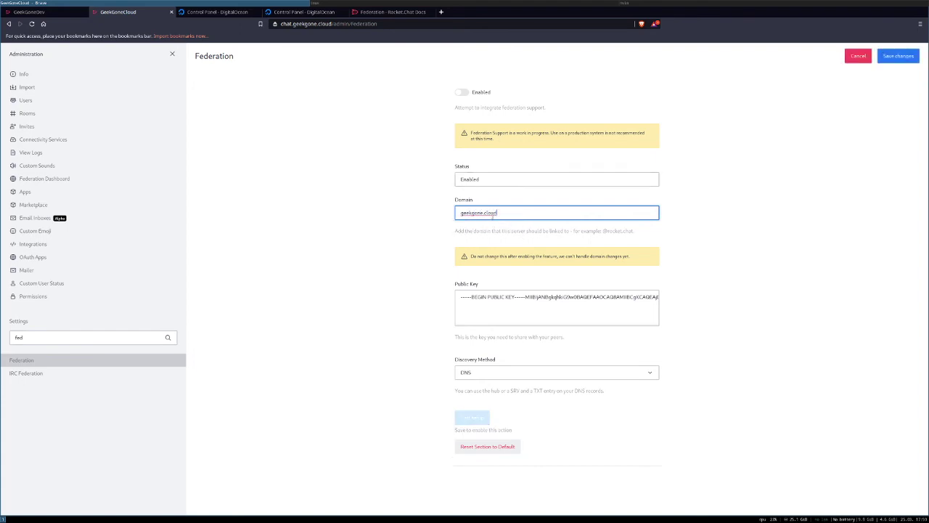
{"action": "left_click", "coordinate": [514, 300]}
{"action": "key", "text": "ctrl+a"}
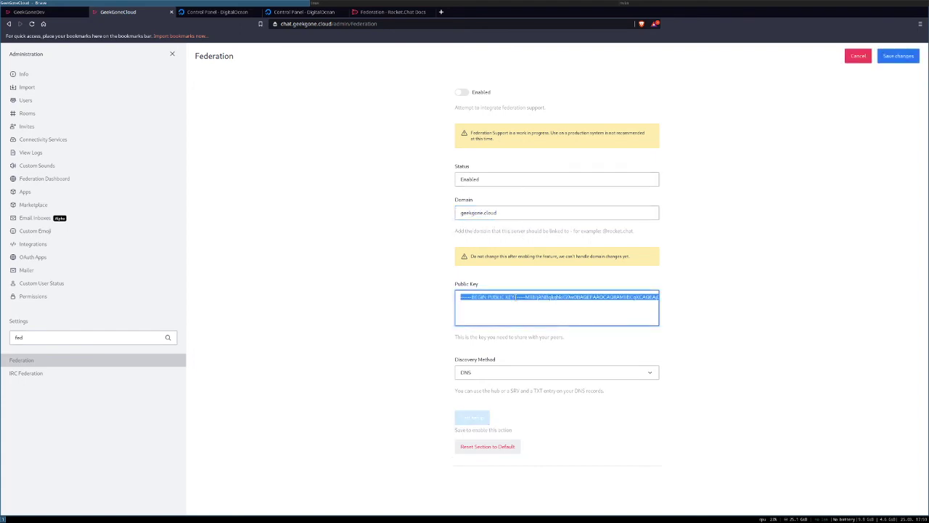
Step: Create a TXT record rocketchat-public-key on geekgone.cloud with the pasted key and TTL 3600
{"action": "left_click", "coordinate": [297, 13]}
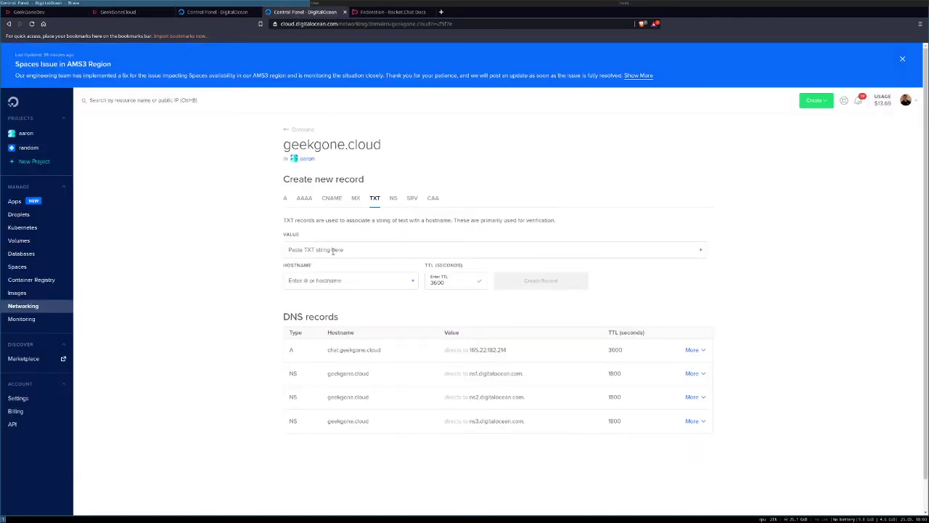
{"action": "left_click", "coordinate": [333, 250]}
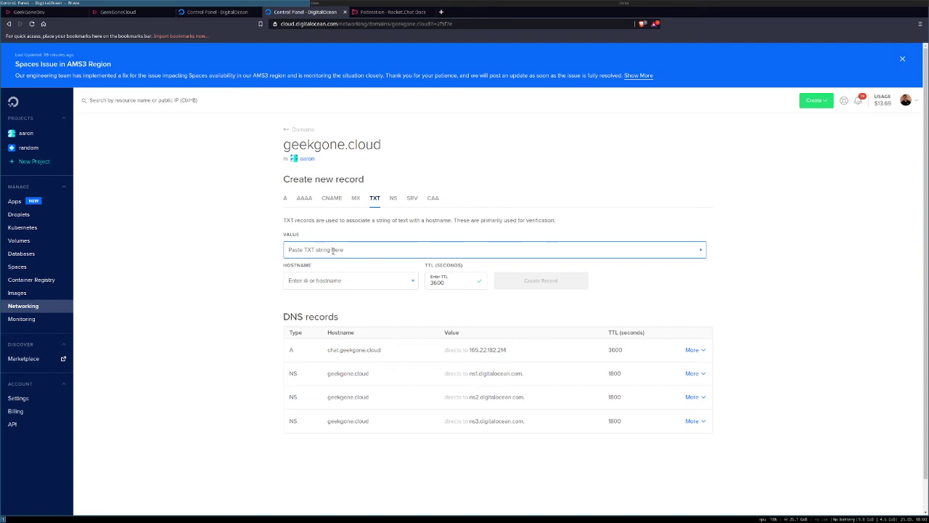
{"action": "key", "text": "ctrl+v"}
{"action": "left_click", "coordinate": [327, 280]}
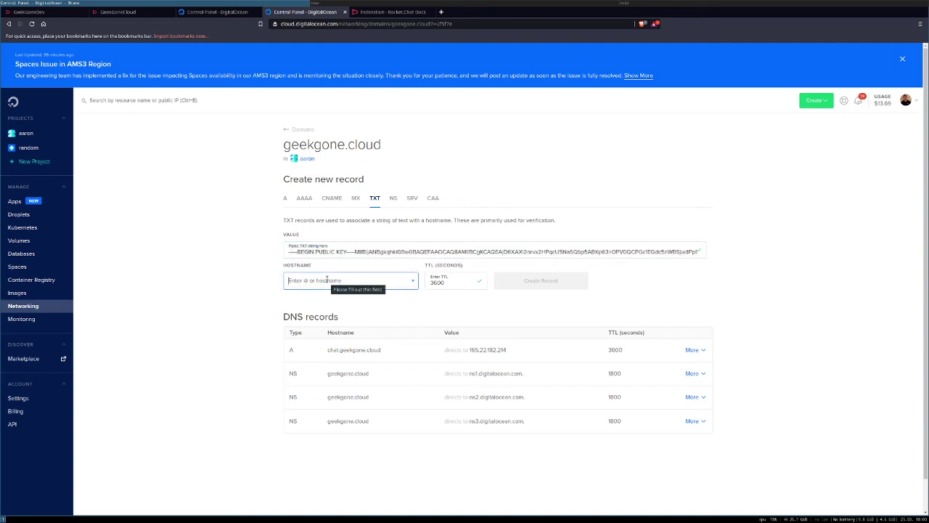
{"action": "type", "text": "rocketchat-"}
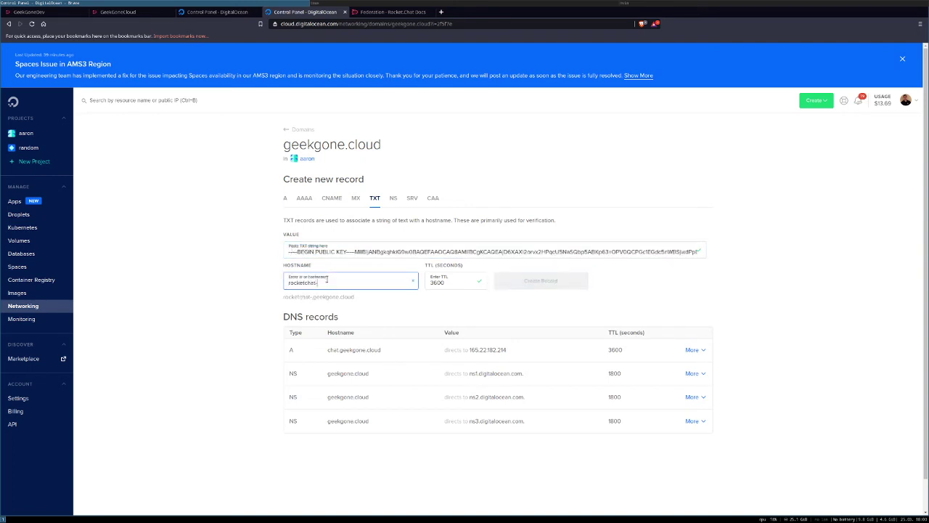
{"action": "type", "text": "publ"}
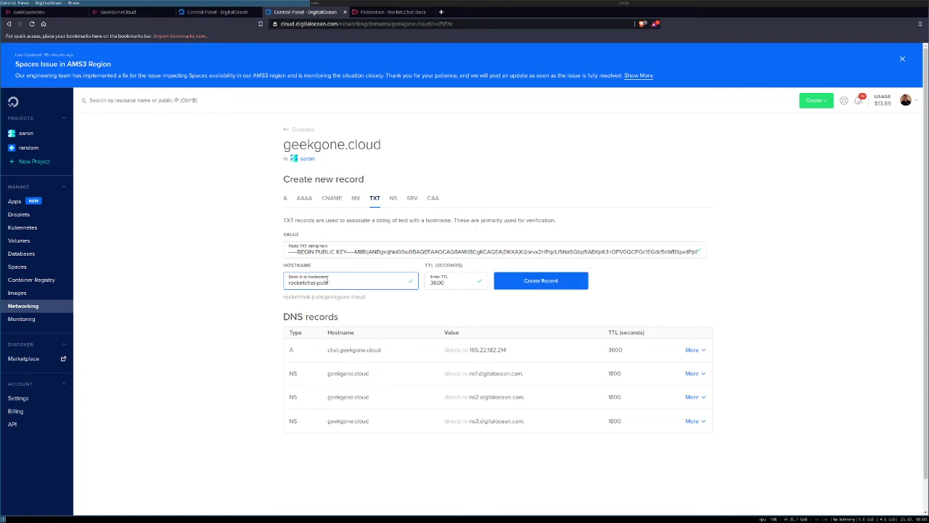
{"action": "type", "text": "ic-key"}
{"action": "key", "text": "Tab"}
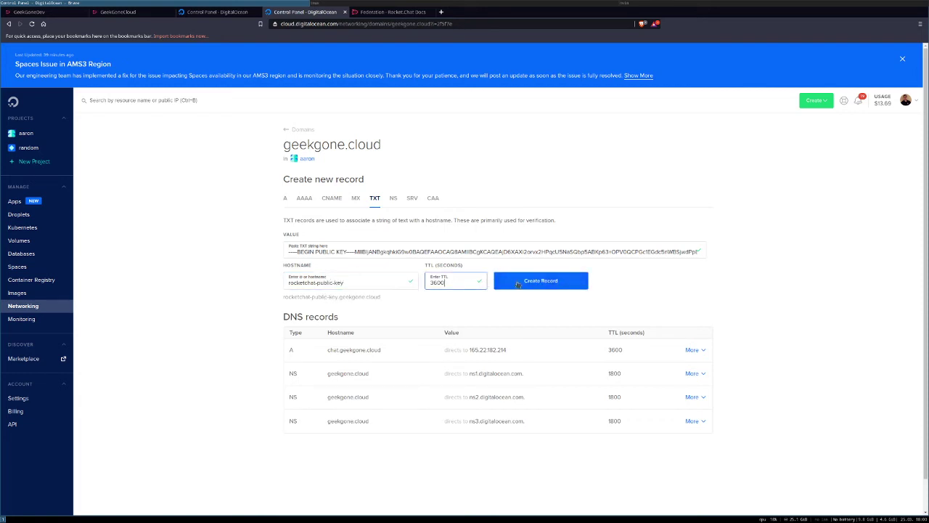
{"action": "left_click", "coordinate": [527, 280]}
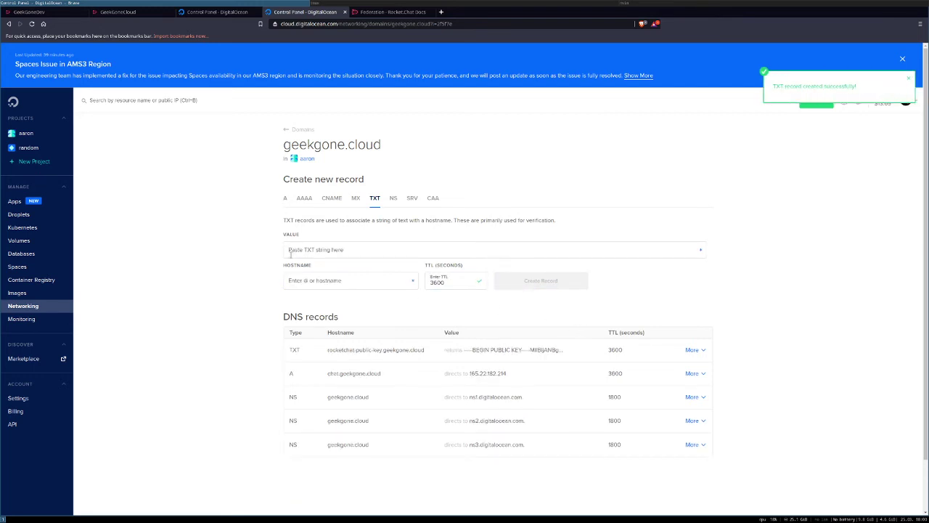
Step: Start an SRV record with hostname _rocketchat._https targeting chat.geekgone.cloud
{"action": "left_click", "coordinate": [412, 201]}
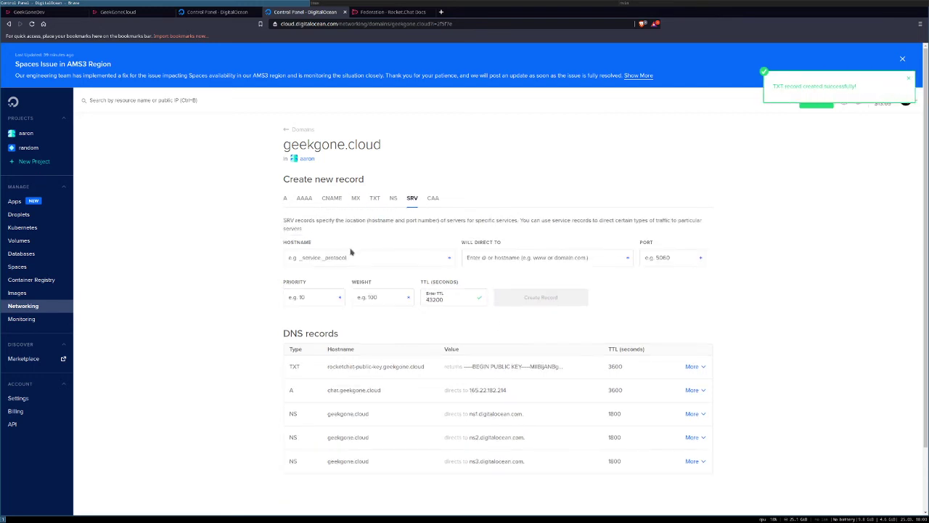
{"action": "left_click", "coordinate": [342, 255]}
{"action": "type", "text": "_"}
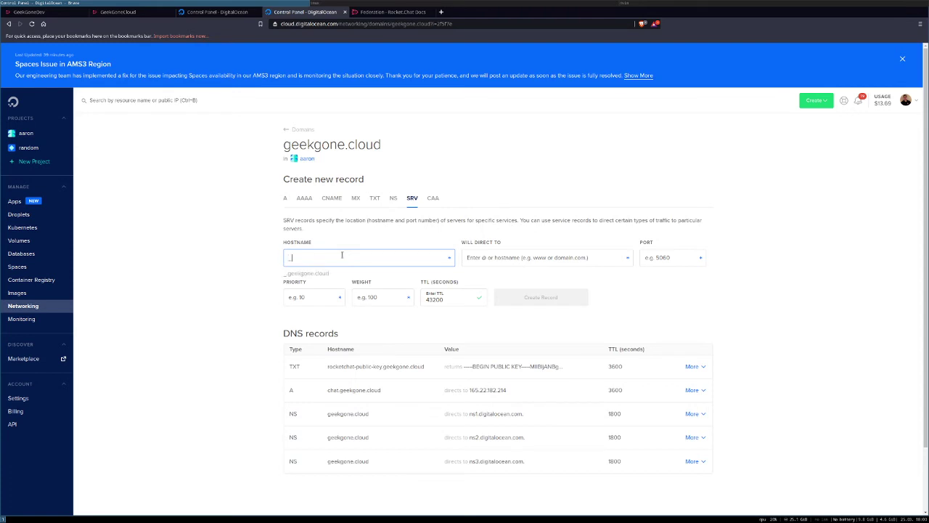
{"action": "type", "text": "rocketchat._htt"}
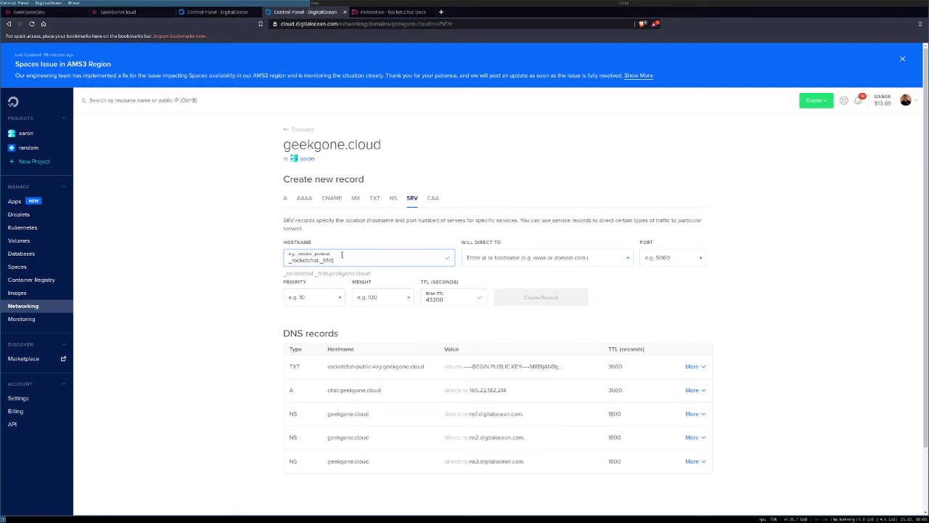
{"action": "type", "text": "ps"}
{"action": "key", "text": "Tab"}
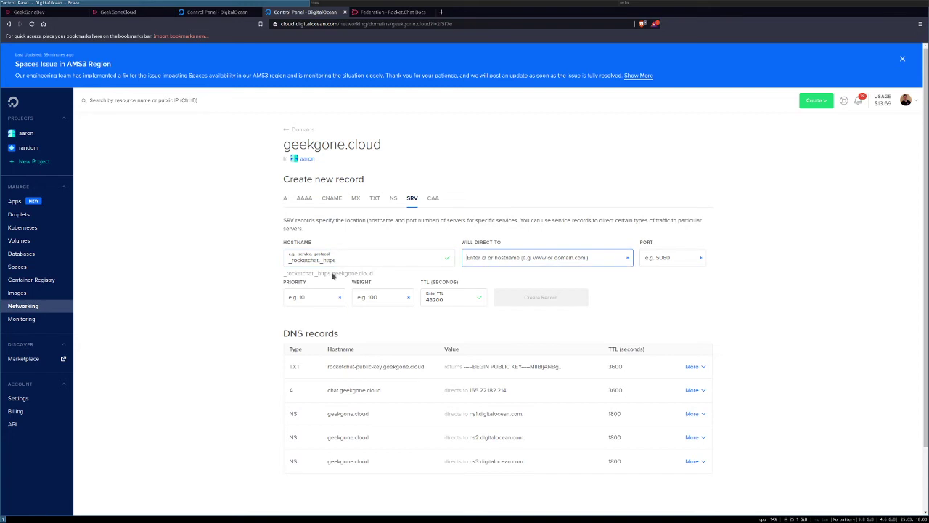
{"action": "type", "text": "chat"}
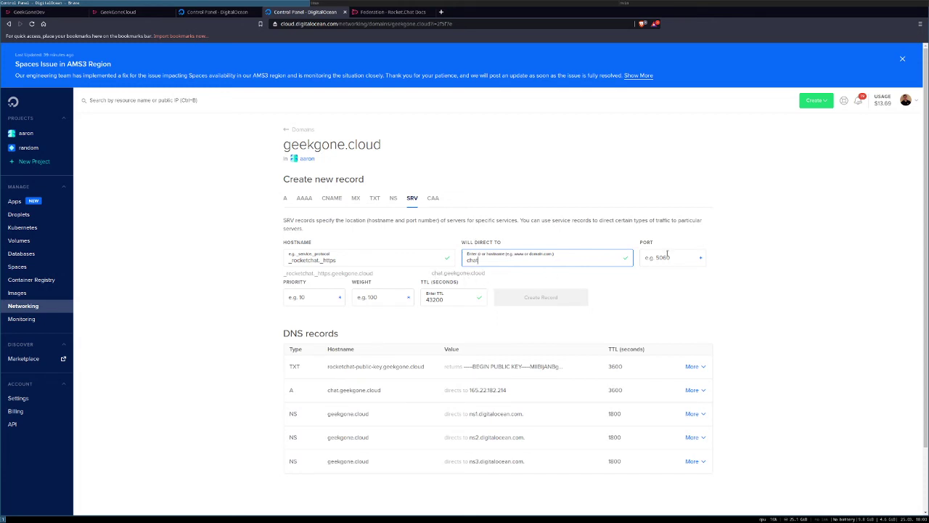
Step: Give the SRV record port 443, priority 1, weight 1, TTL 1800, and create it
{"action": "left_click", "coordinate": [641, 257]}
{"action": "type", "text": "443"}
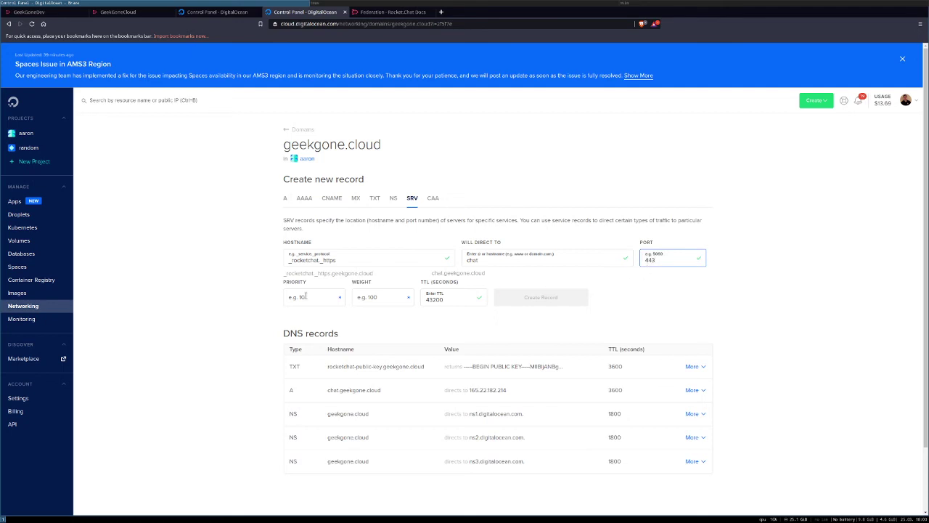
{"action": "left_click", "coordinate": [305, 295]}
{"action": "type", "text": "1"}
{"action": "left_click", "coordinate": [370, 299]}
{"action": "type", "text": "1"}
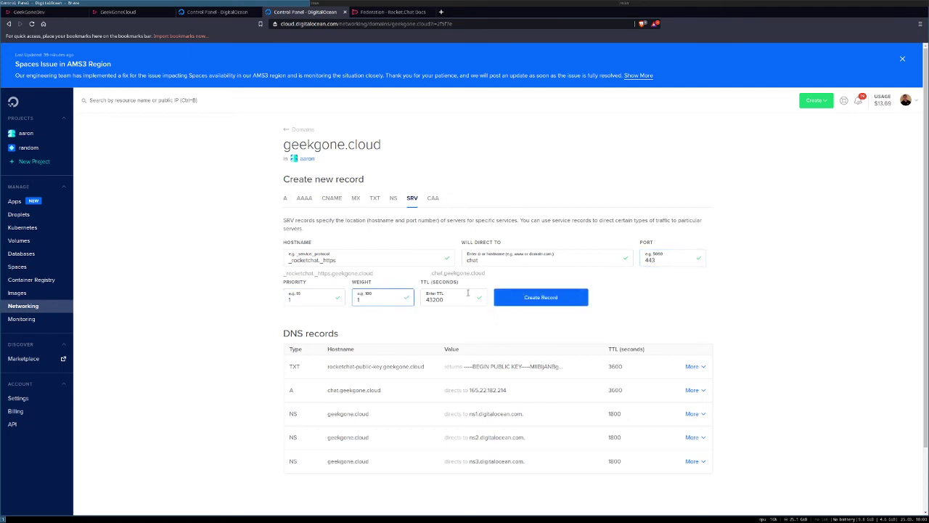
{"action": "double_click", "coordinate": [449, 300]}
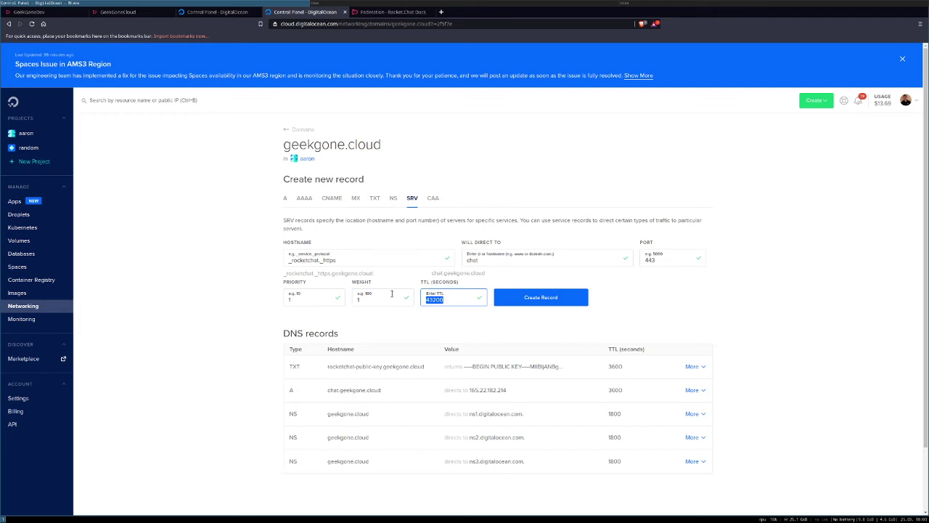
{"action": "type", "text": "1800"}
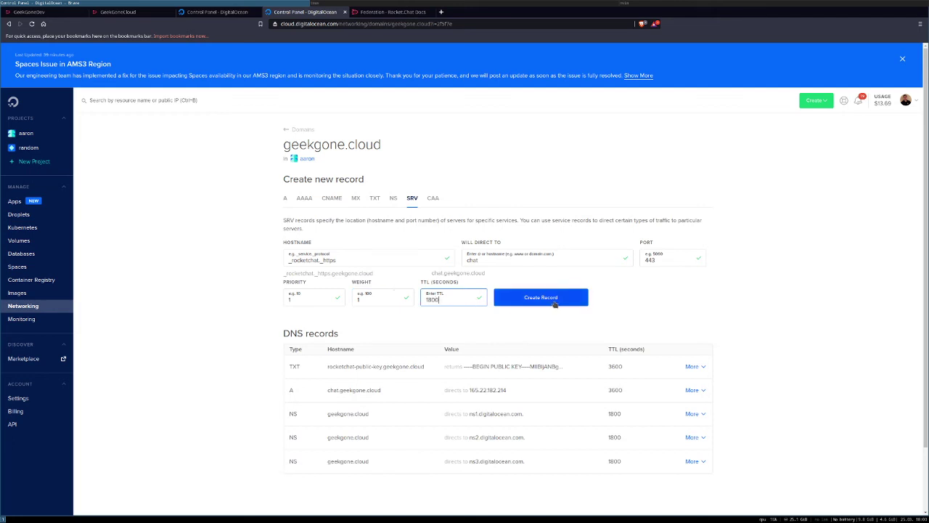
{"action": "left_click", "coordinate": [529, 305]}
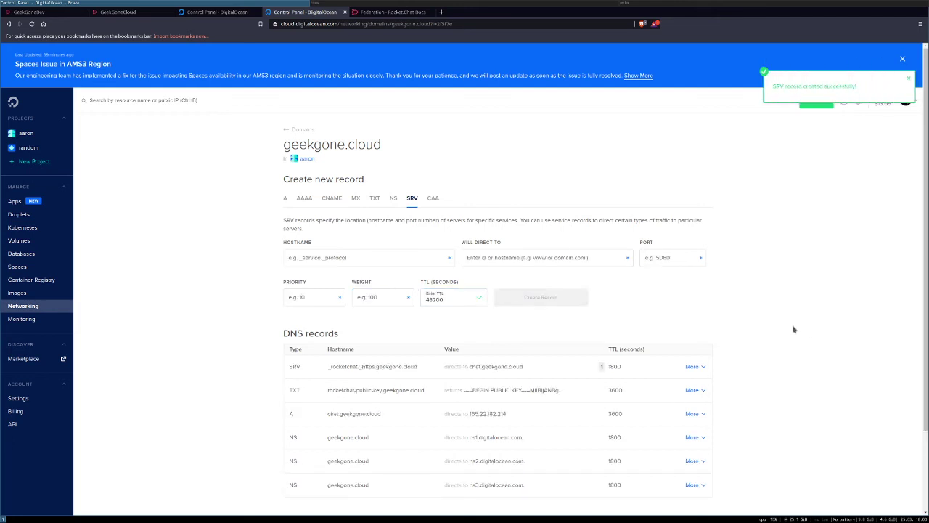
Step: Enable and save federation on geekgone.cloud, pass the setup test, and return to #general
{"action": "left_click", "coordinate": [119, 11]}
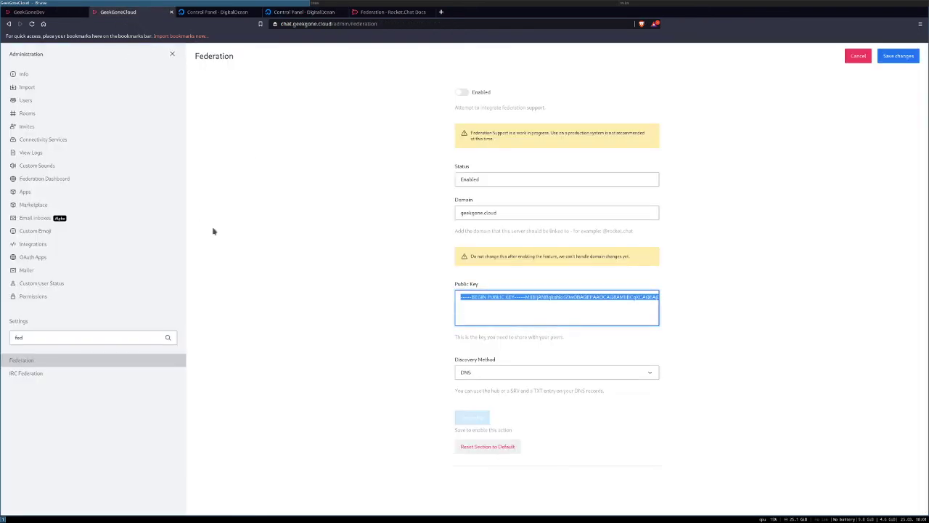
{"action": "left_click", "coordinate": [462, 92]}
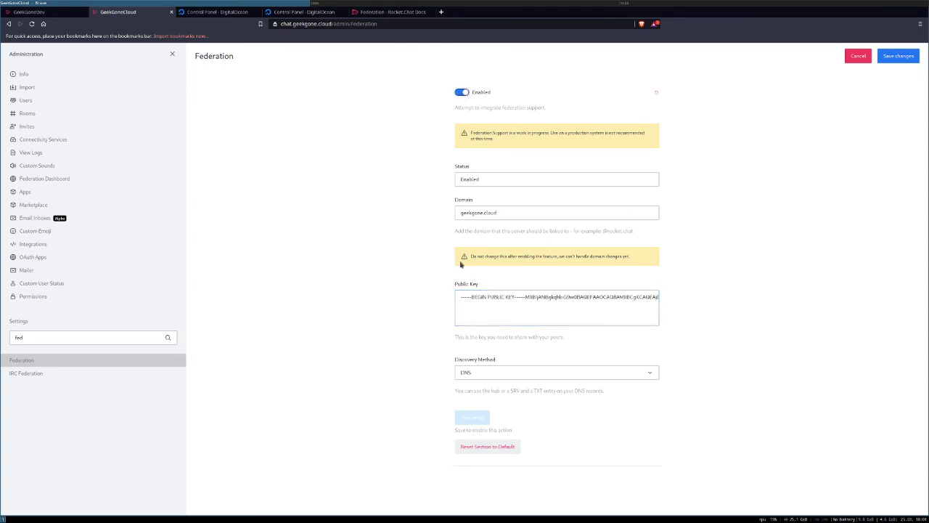
{"action": "left_click", "coordinate": [903, 63]}
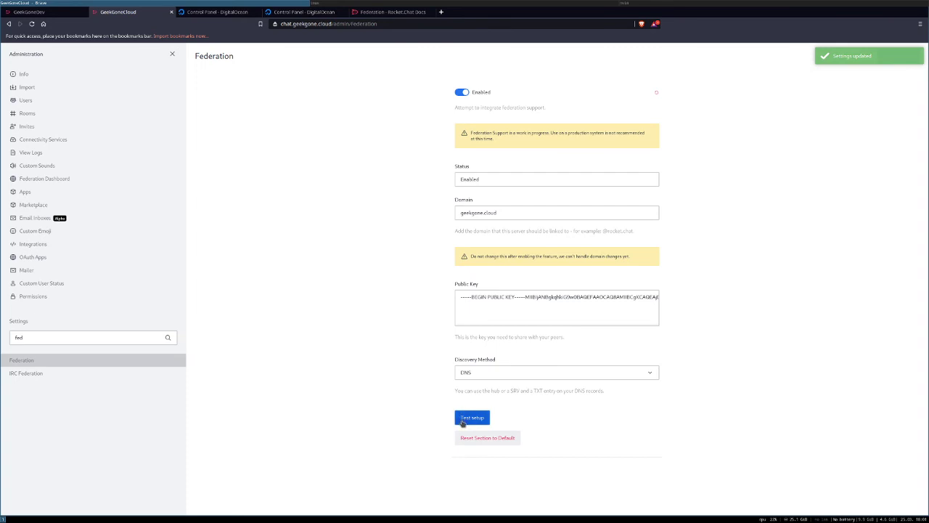
{"action": "left_click", "coordinate": [462, 421]}
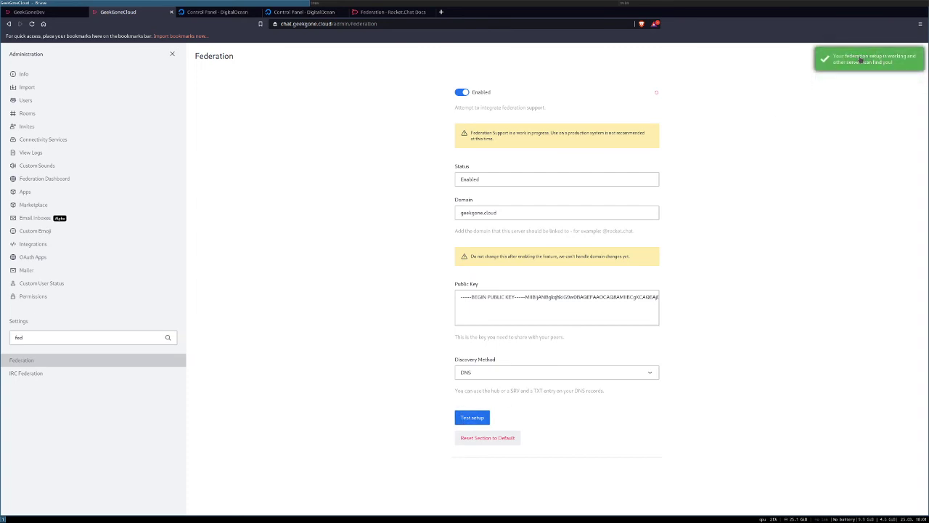
{"action": "left_click", "coordinate": [172, 54]}
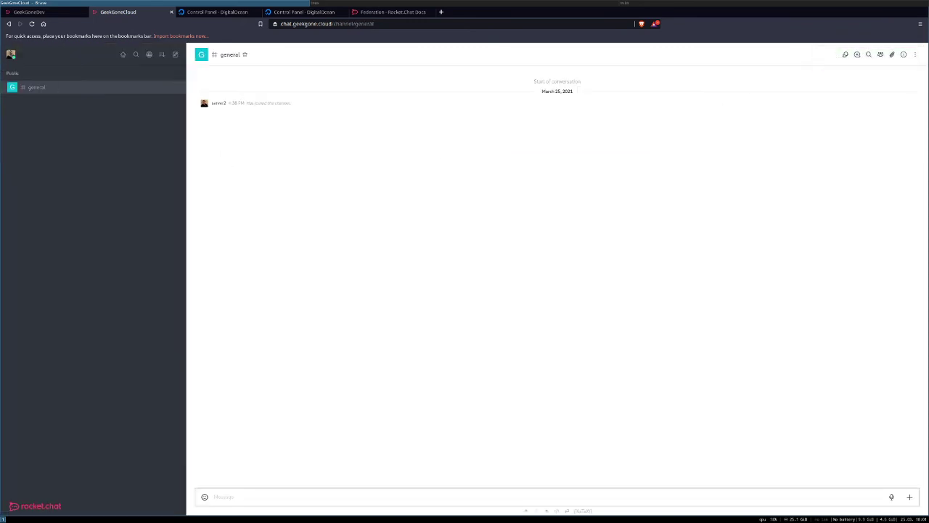
{"action": "left_click", "coordinate": [28, 12]}
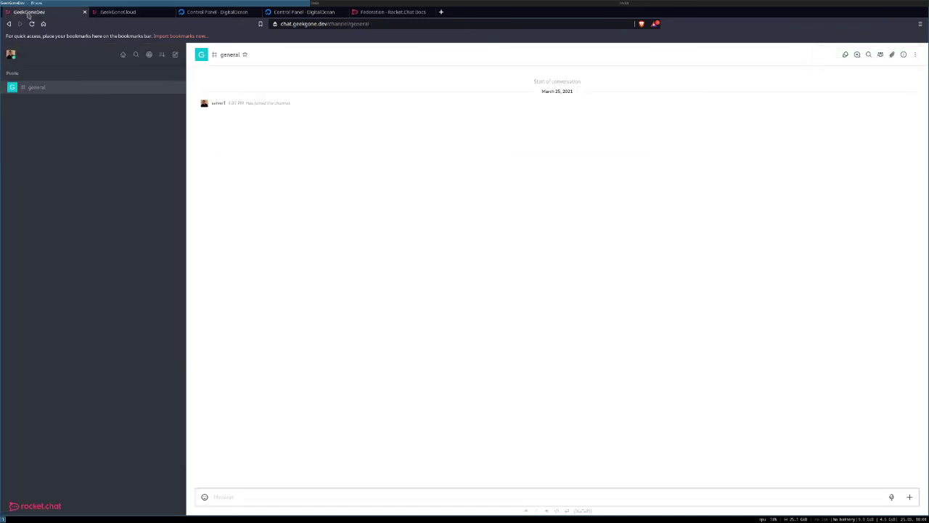
{"action": "left_click", "coordinate": [149, 55]}
{"action": "left_click", "coordinate": [288, 77]}
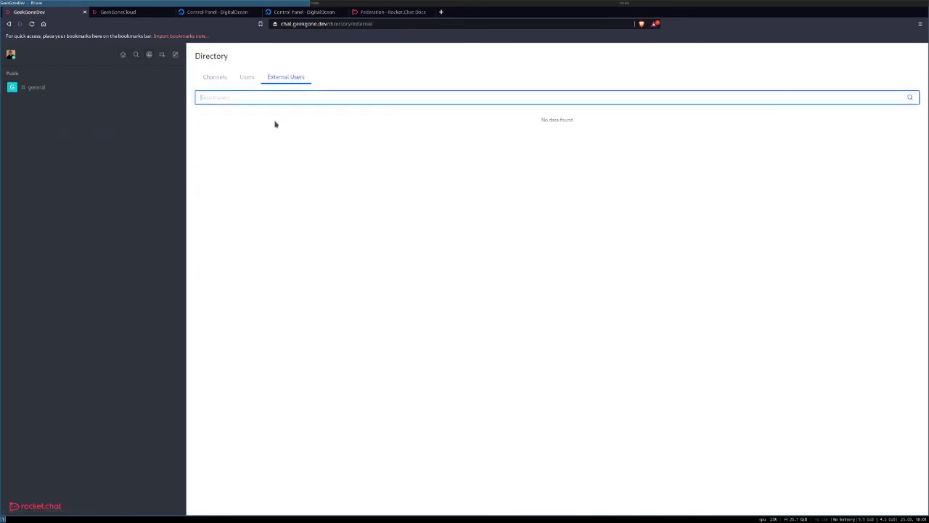
{"action": "left_click", "coordinate": [273, 97]}
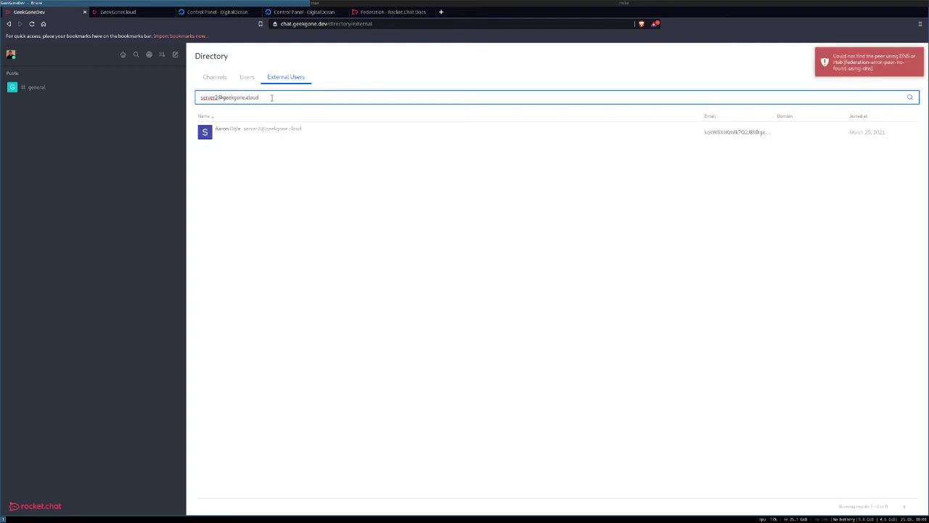
{"action": "left_click", "coordinate": [264, 136]}
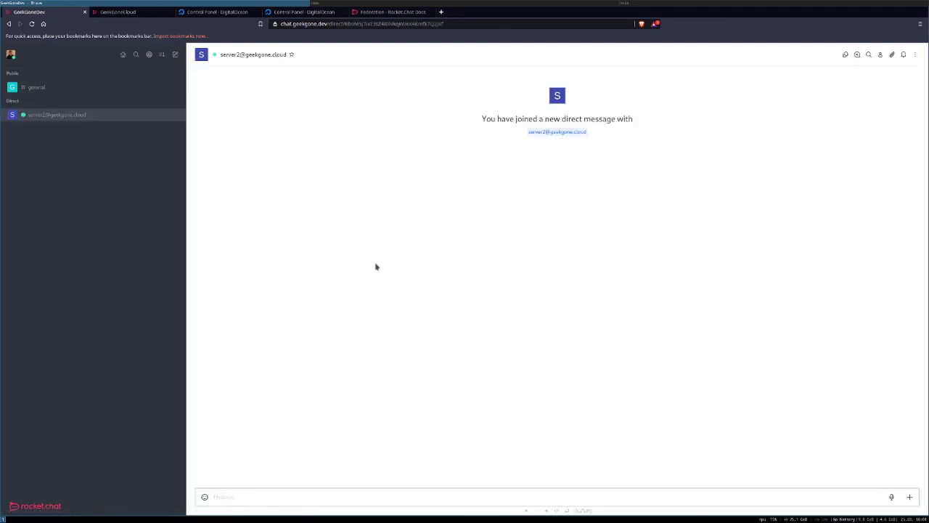
{"action": "key", "text": "Return"}
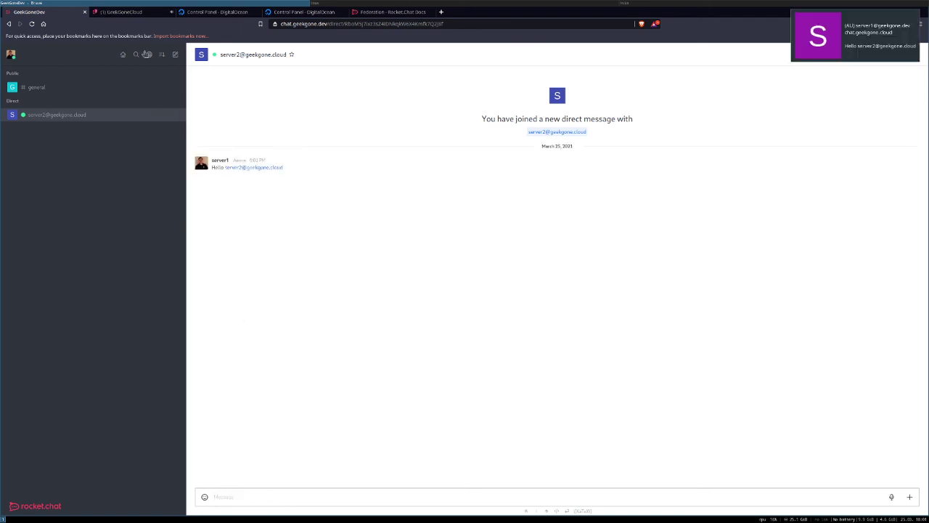
{"action": "left_click", "coordinate": [120, 11]}
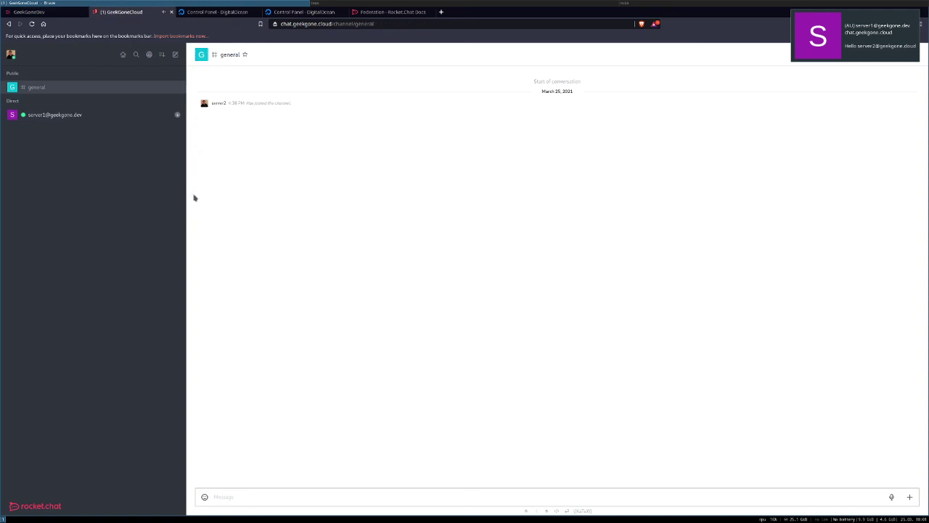
{"action": "left_click", "coordinate": [50, 117]}
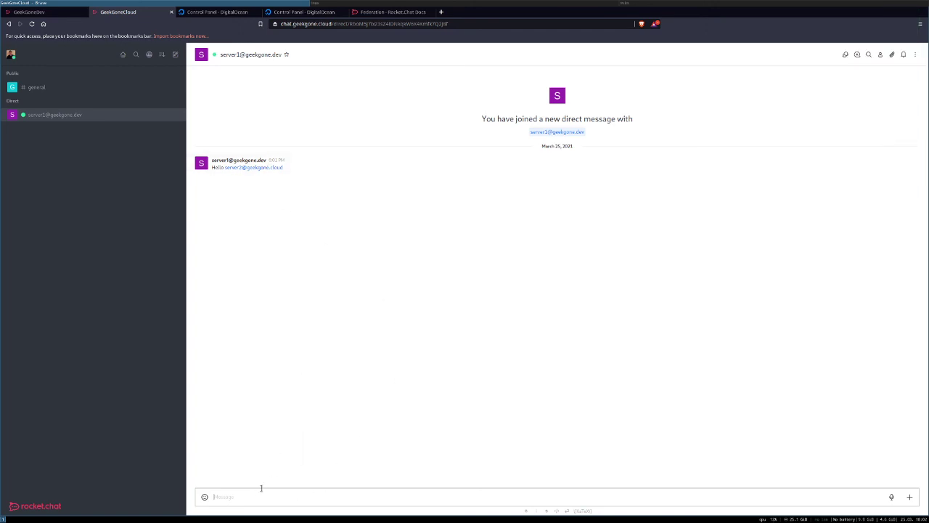
{"action": "key", "text": "Return"}
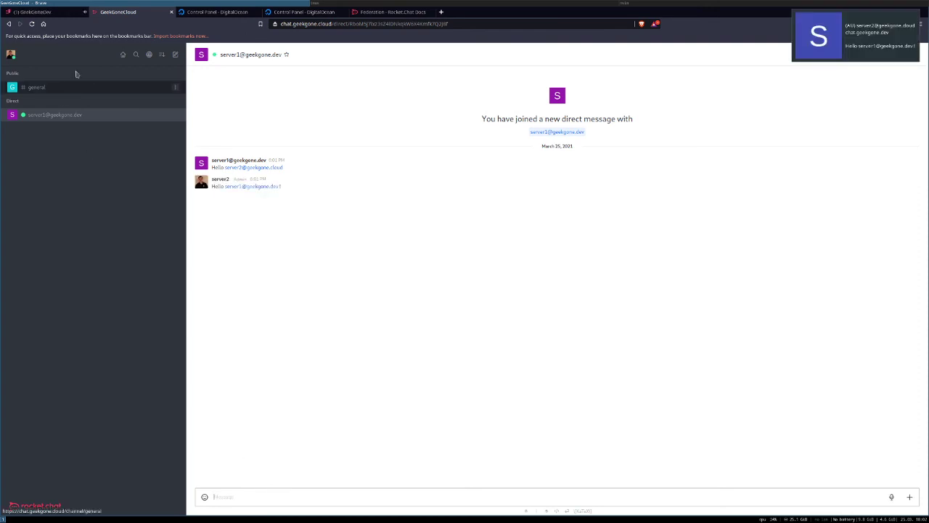
{"action": "left_click", "coordinate": [37, 12]}
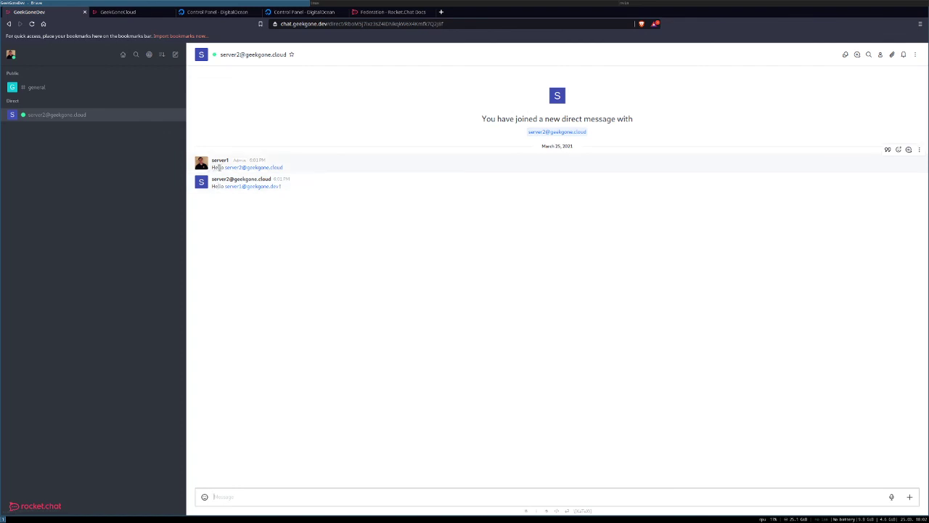
{"action": "double_click", "coordinate": [218, 166]}
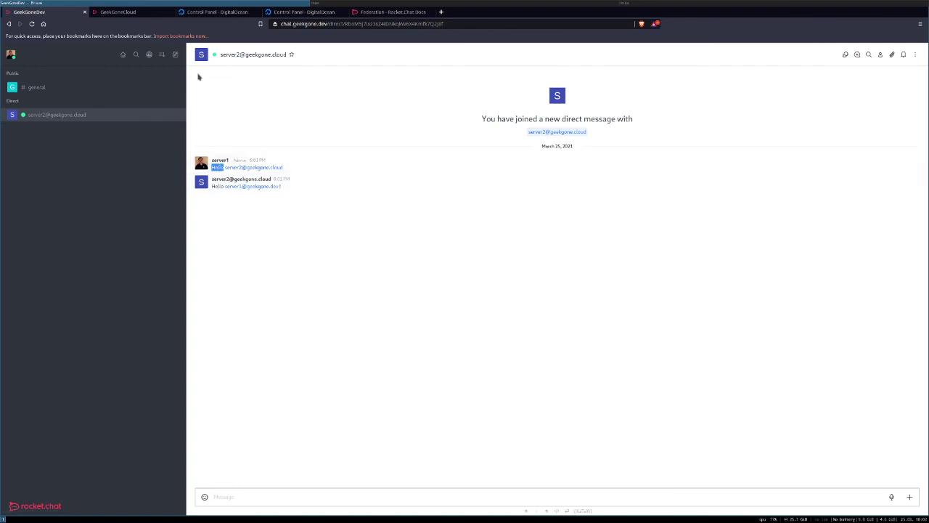